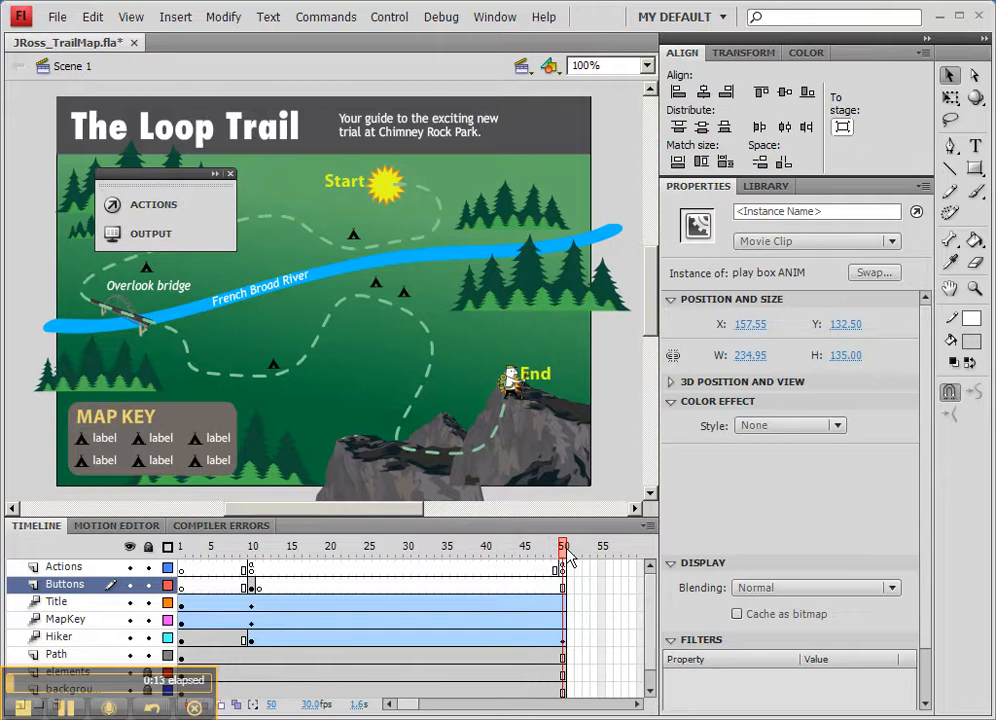
# Insert a keyframe at frame 50 of the Buttons layer and draw a rounded rectangle about 511 by 303 px over the map.
pyautogui.click(565, 550)
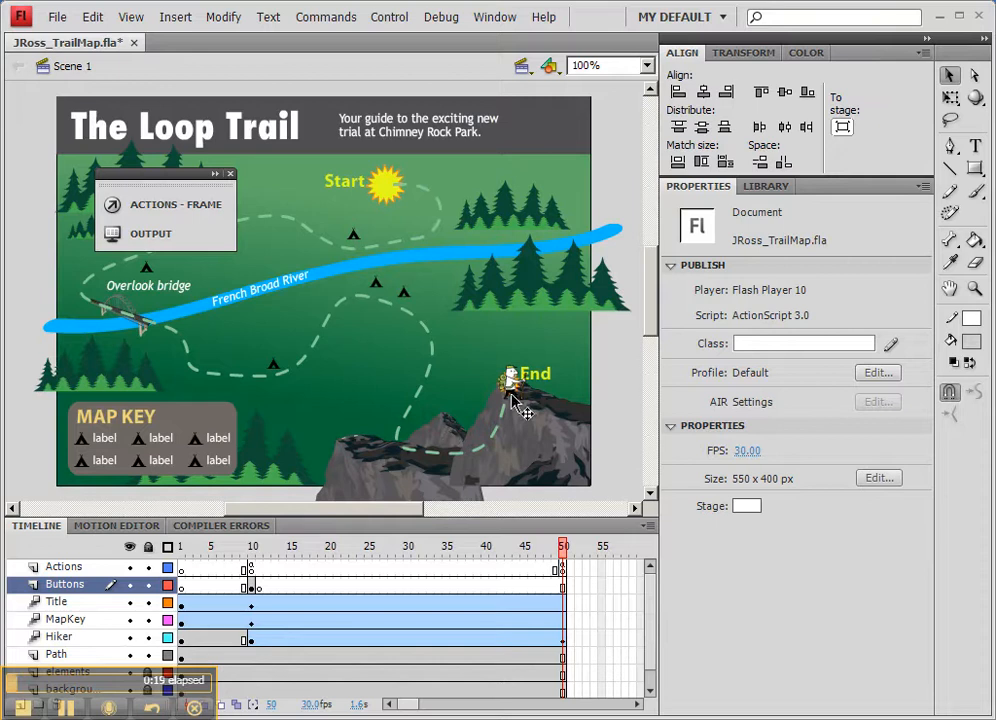
pyautogui.rightClick(565, 597)
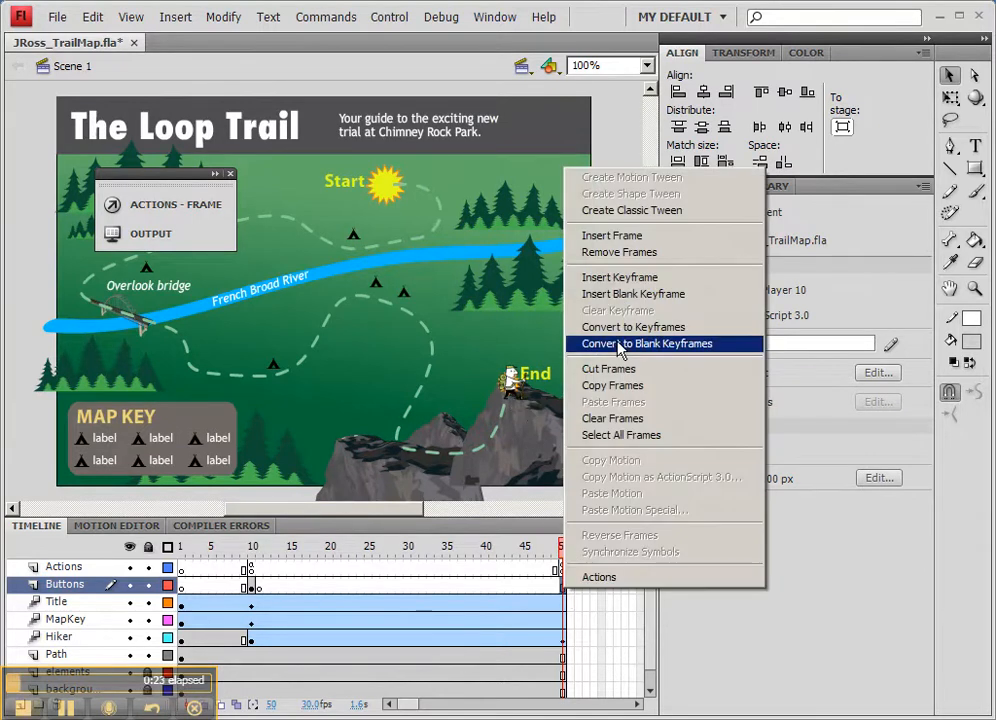
pyautogui.click(621, 283)
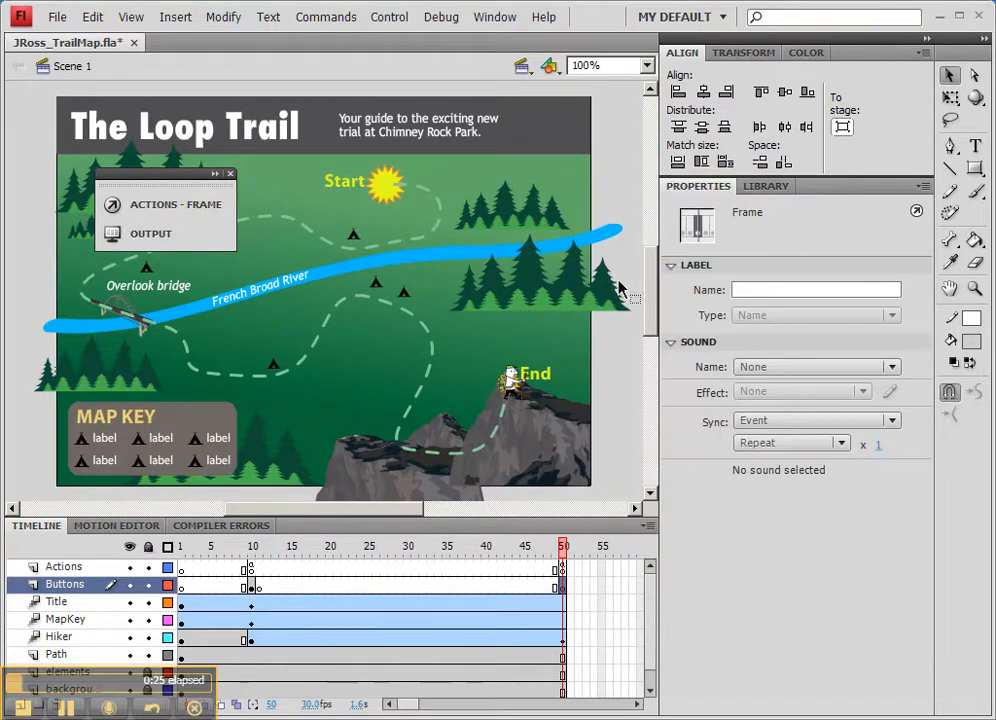
pyautogui.click(975, 168)
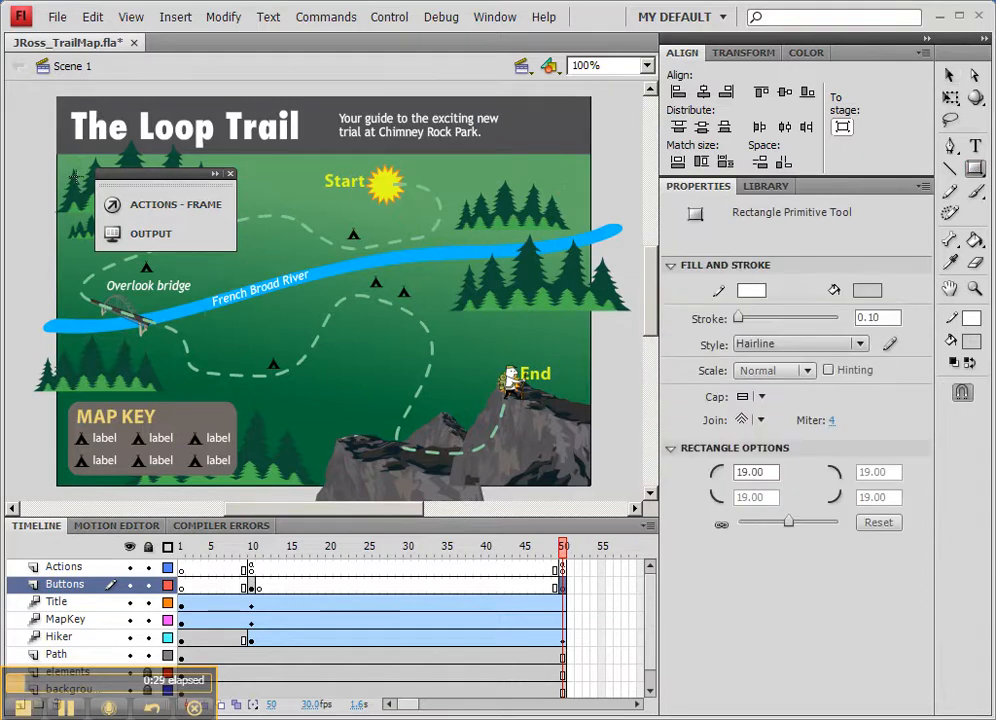
pyautogui.moveTo(72, 177); pyautogui.dragTo(571, 470)
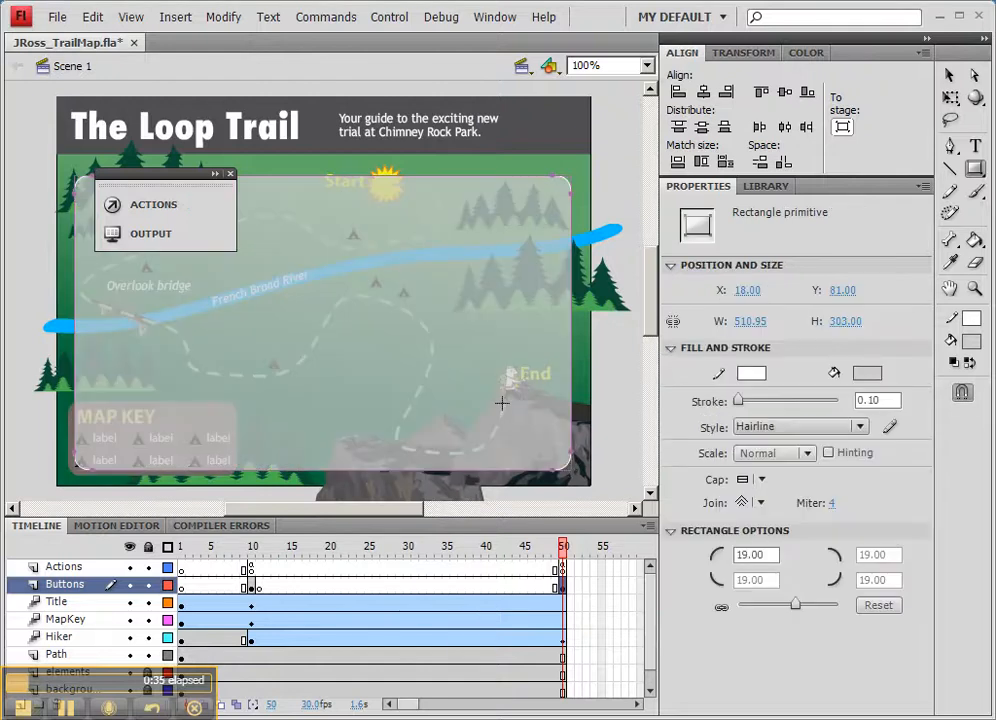
# Place an instance of the play button symbol on the rounded box, near its lower-right corner at about X 362, Y 332.
pyautogui.click(766, 186)
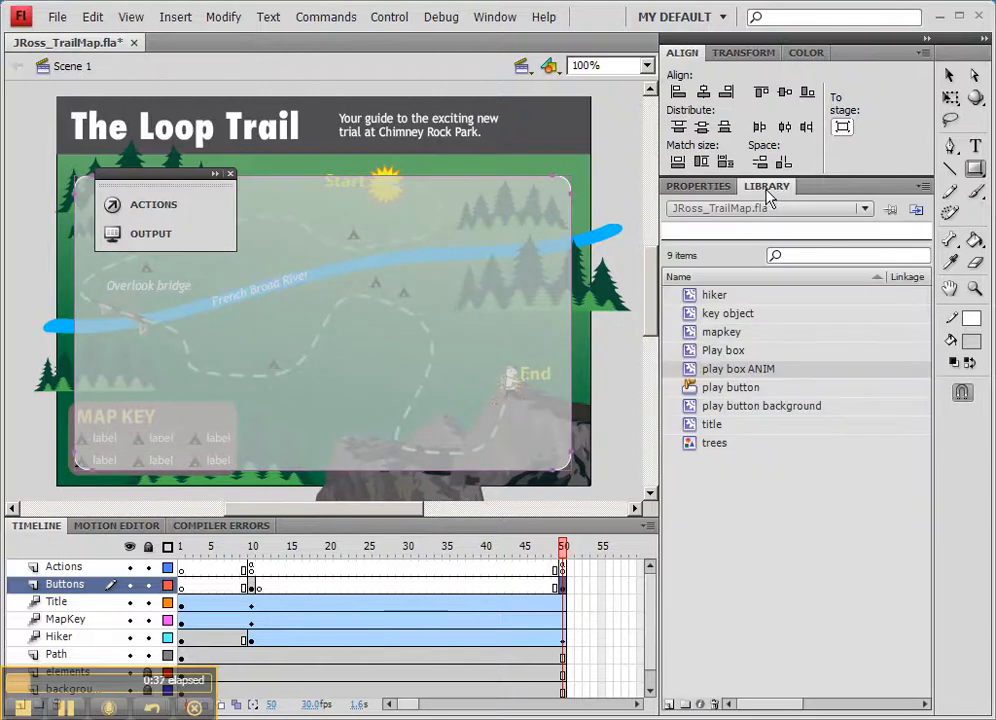
pyautogui.click(706, 351)
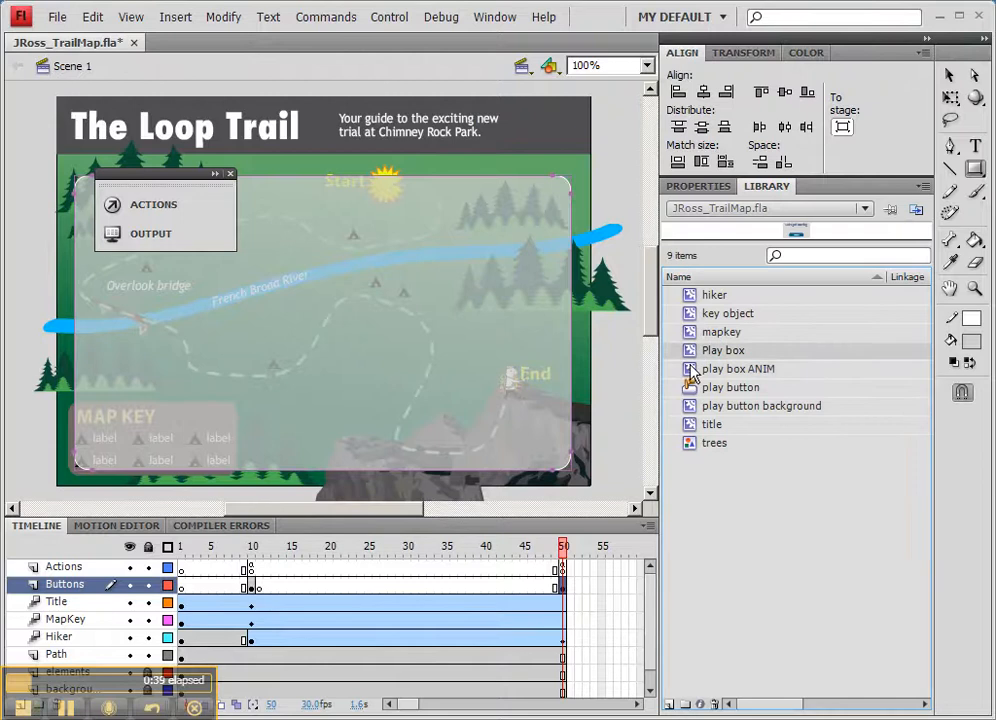
pyautogui.click(690, 389)
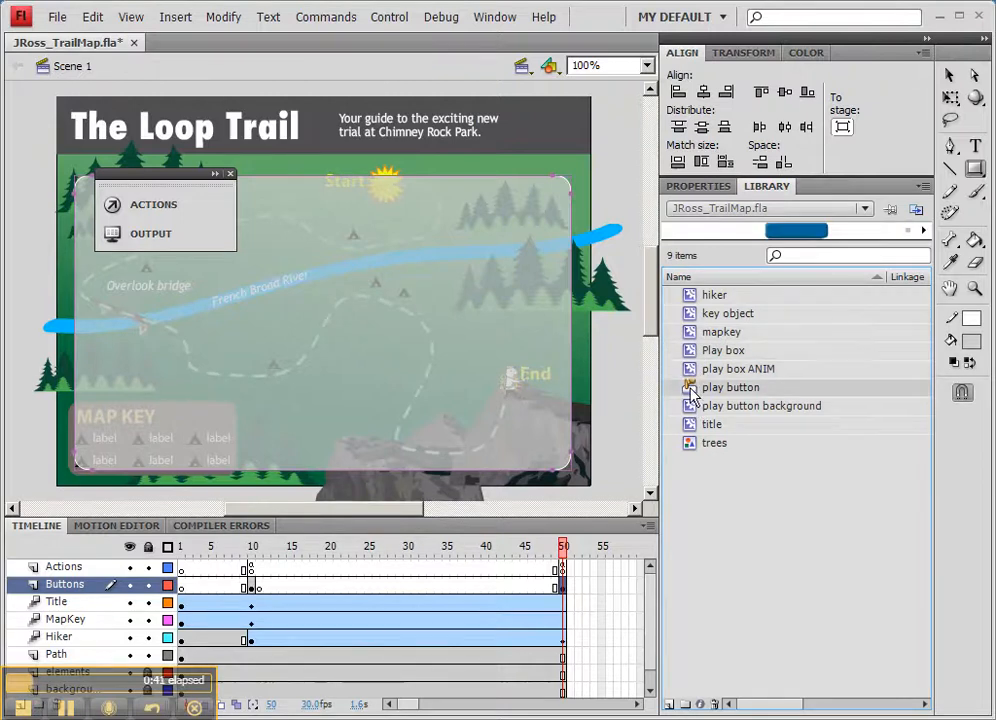
pyautogui.moveTo(690, 397); pyautogui.dragTo(399, 421)
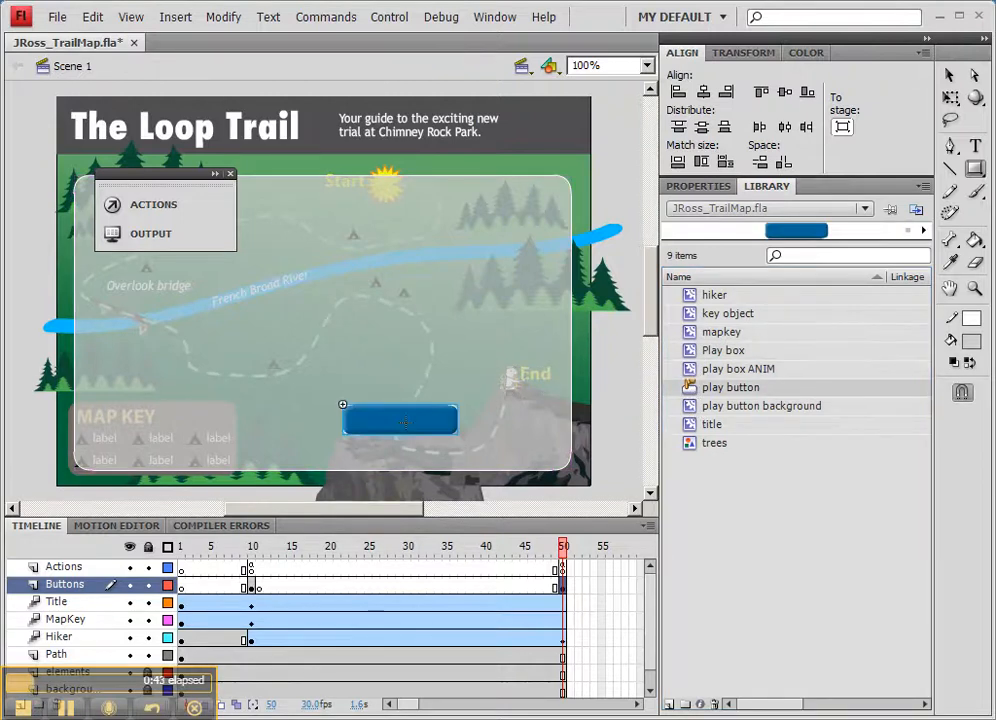
pyautogui.click(951, 76)
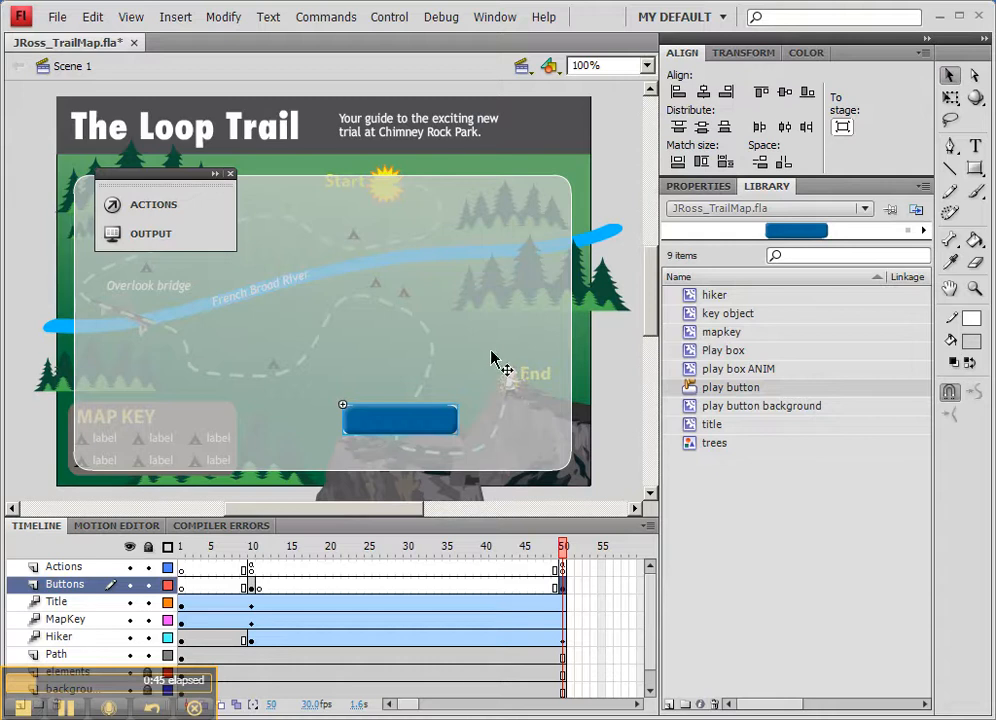
pyautogui.moveTo(445, 425); pyautogui.dragTo(438, 405)
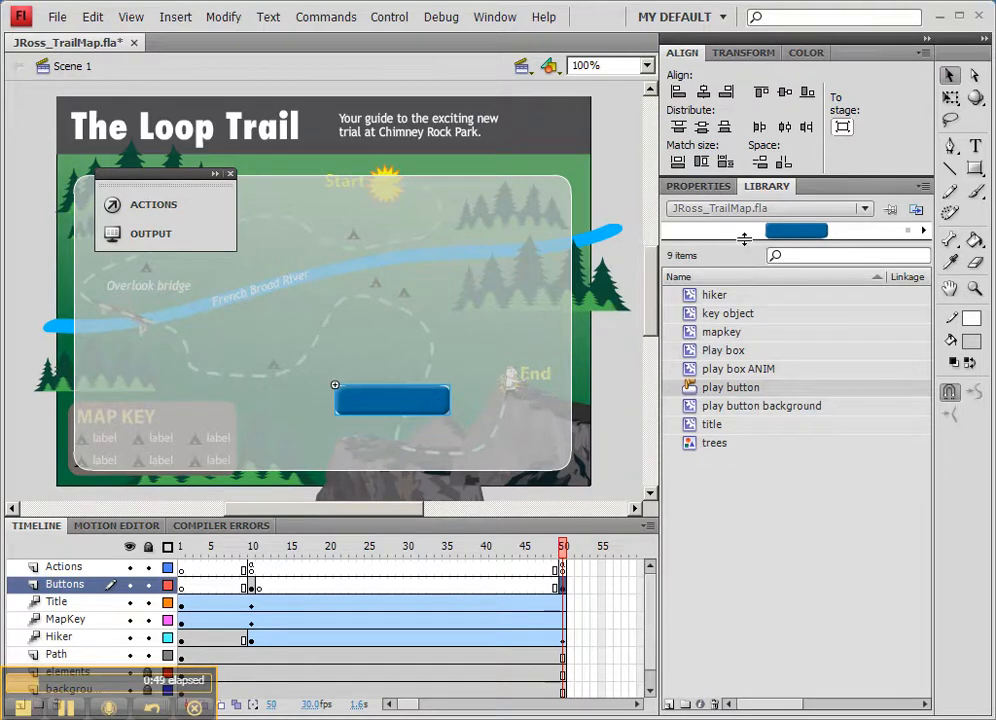
pyautogui.moveTo(744, 238); pyautogui.dragTo(742, 288)
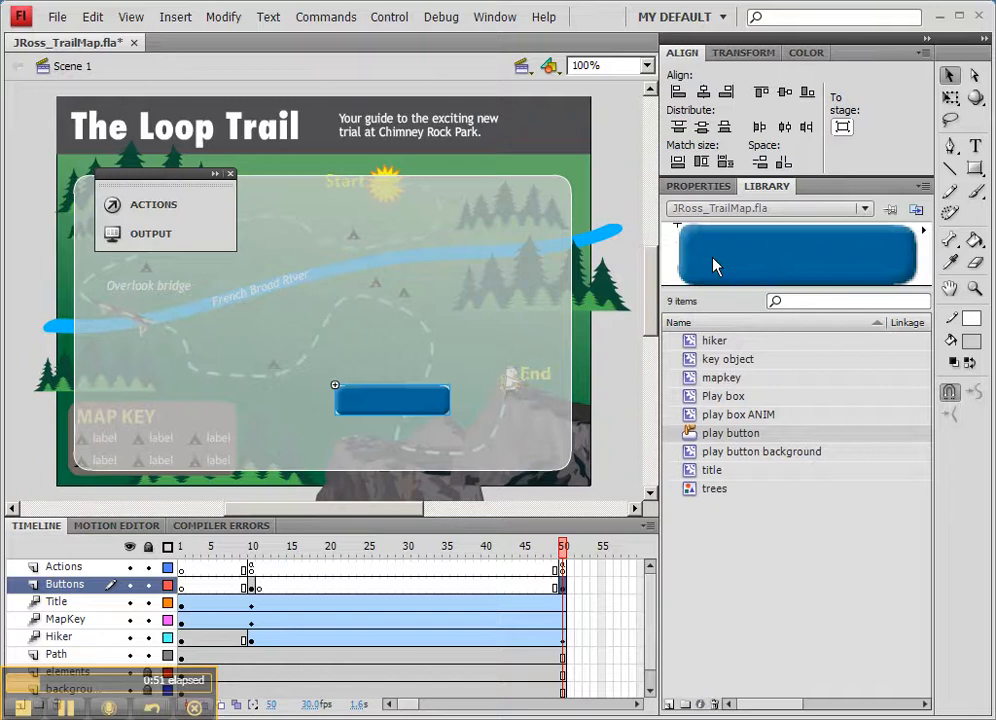
pyautogui.click(700, 187)
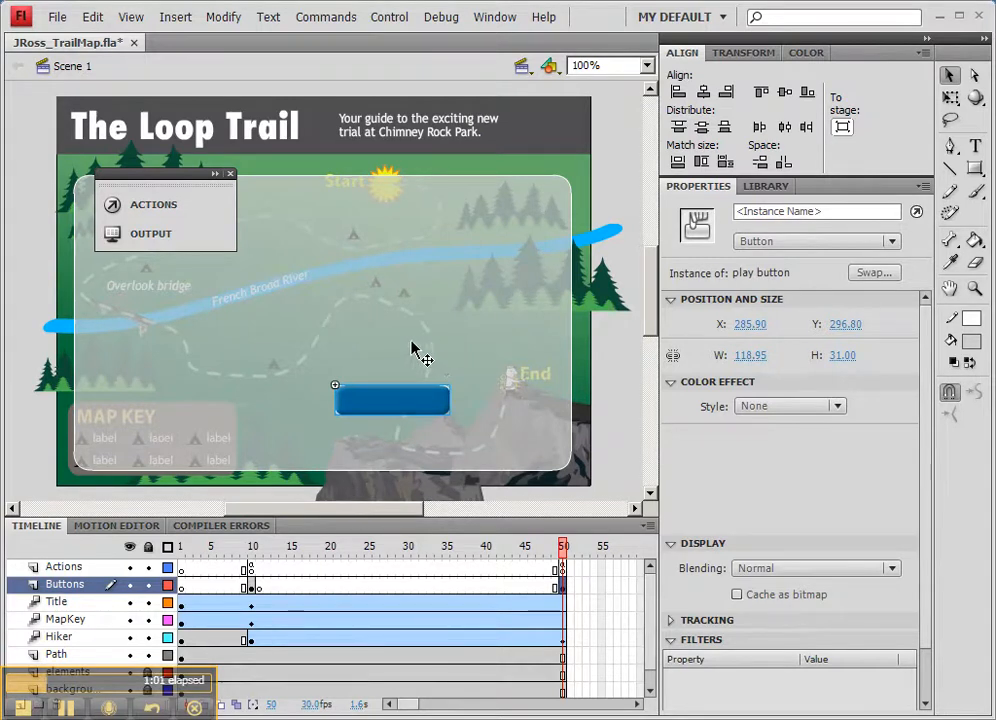
pyautogui.moveTo(420, 395); pyautogui.dragTo(486, 442)
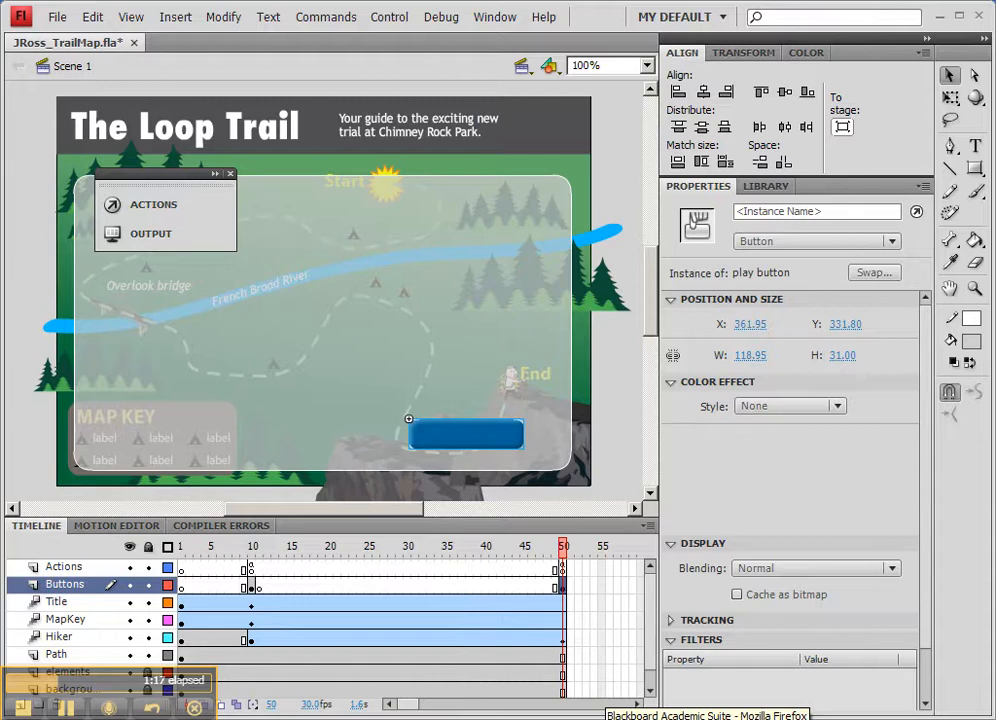
# Switch to Firefox and run a Google image search for "chimney rock photos" in a new tab.
pyautogui.click(600, 711)
pyautogui.doubleClick(266, 120)
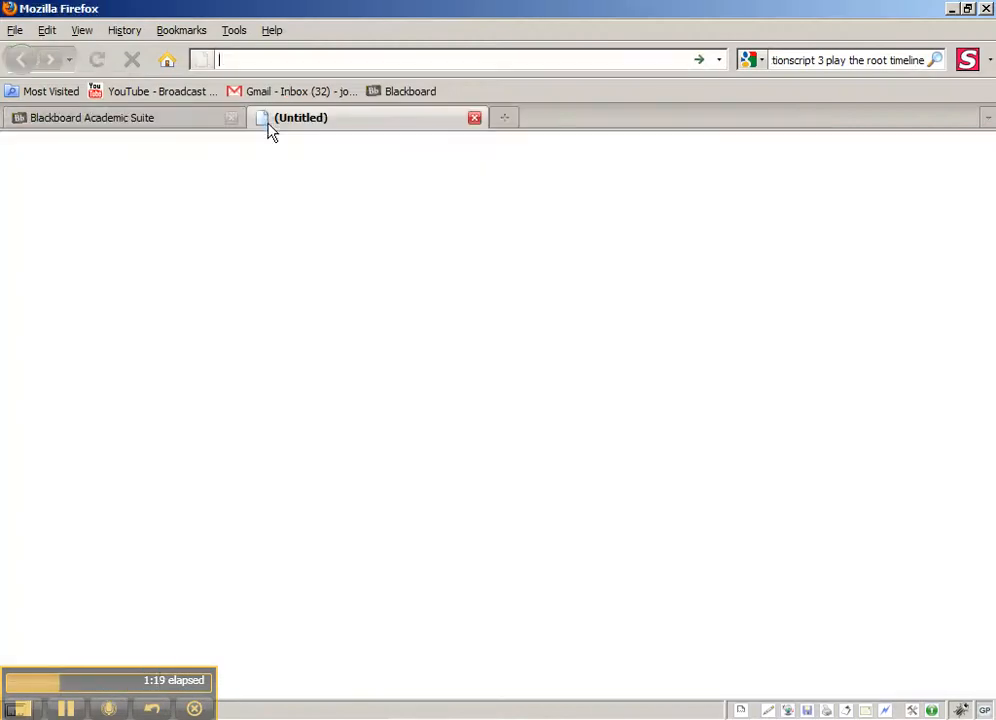
pyautogui.click(790, 58)
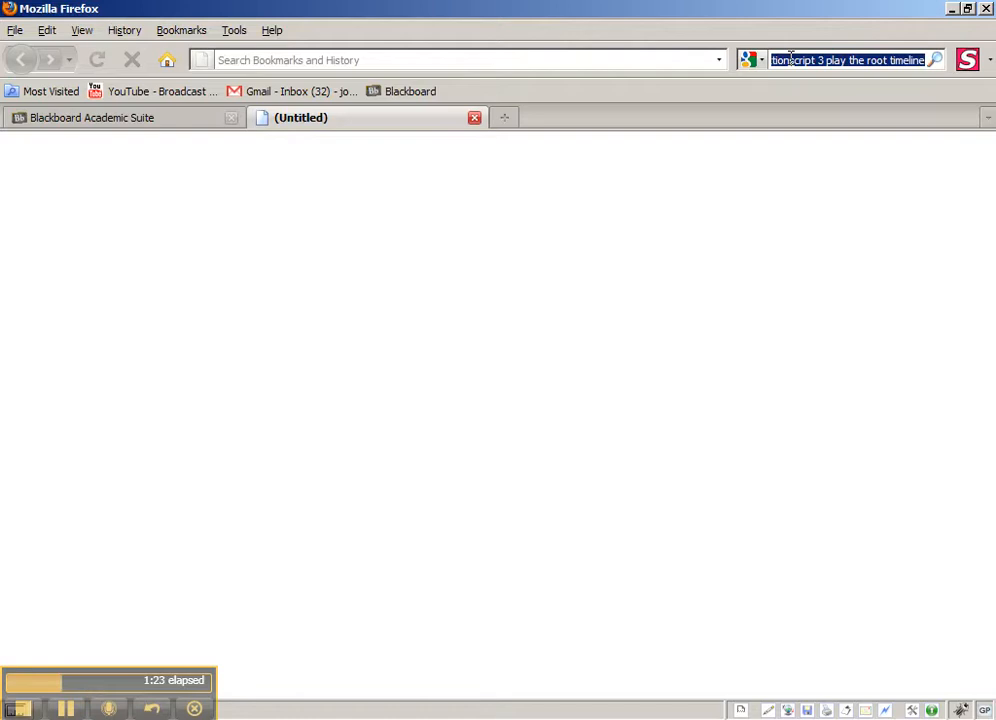
pyautogui.write('chimney rock')
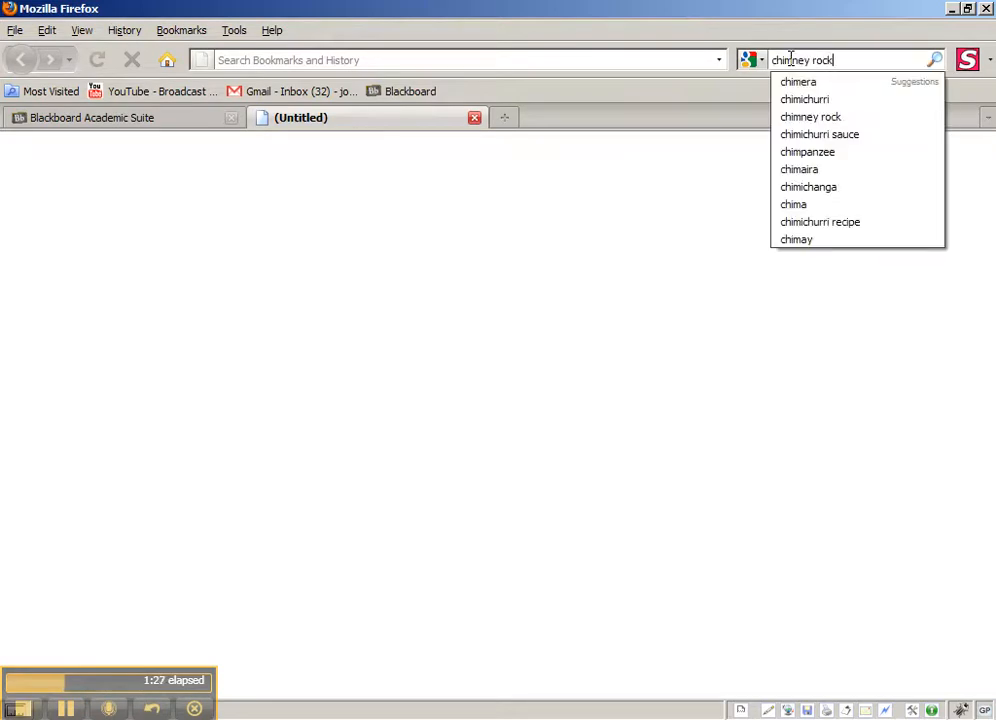
pyautogui.write(' photos')
pyautogui.press('Return')
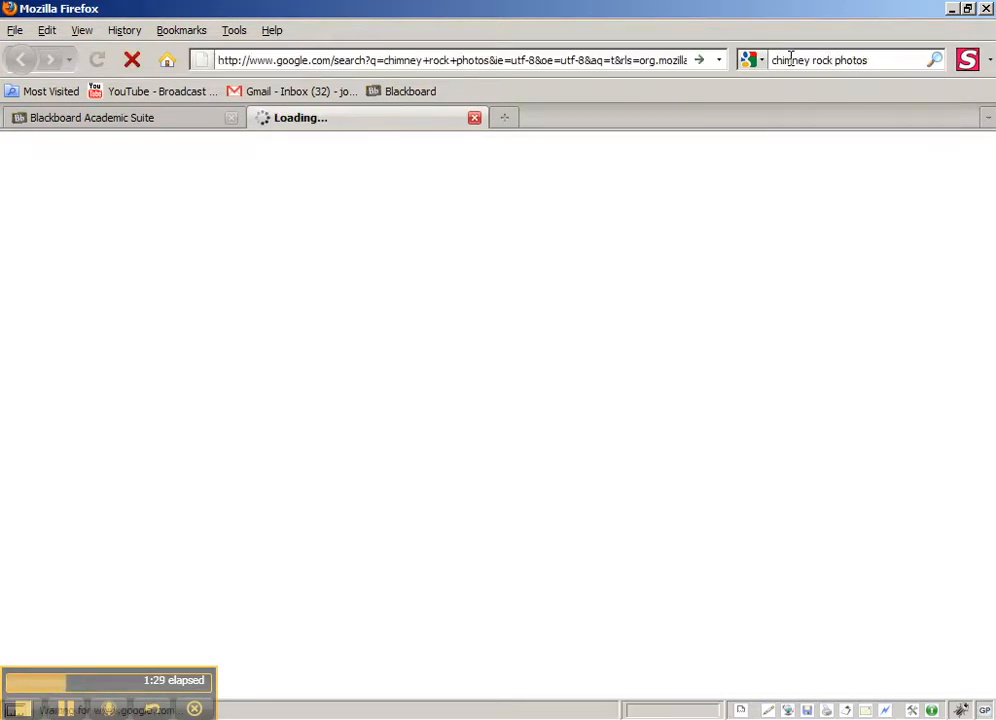
pyautogui.click(67, 144)
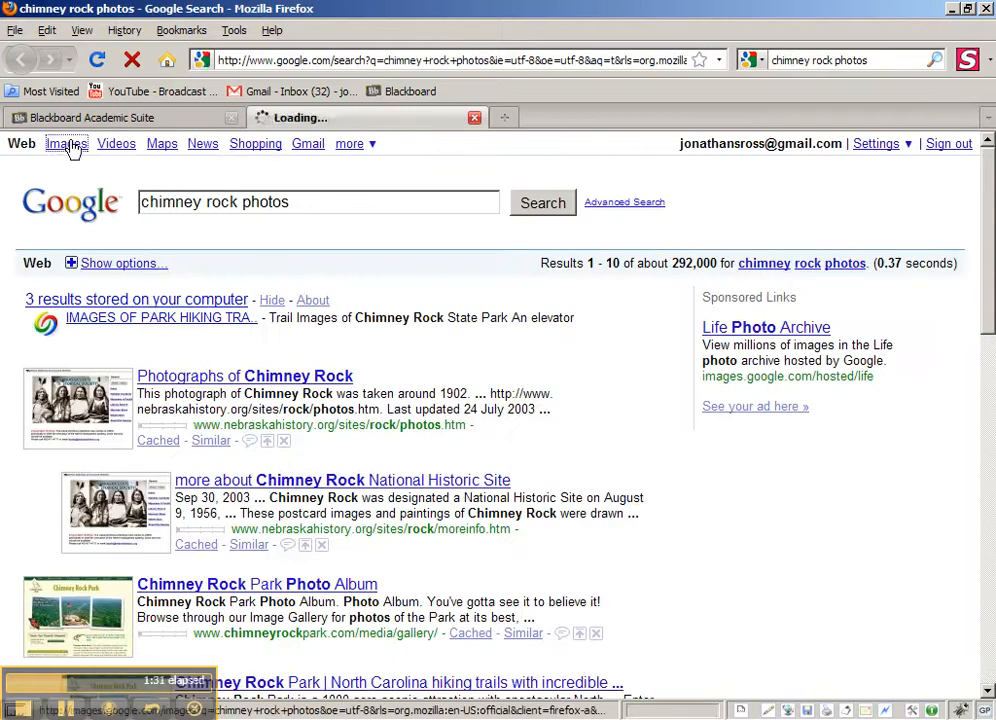
# Open the 450 x 600 Chimney Rock photo from blavish.com at full size and copy the image.
pyautogui.scroll(-1, 497, 437)
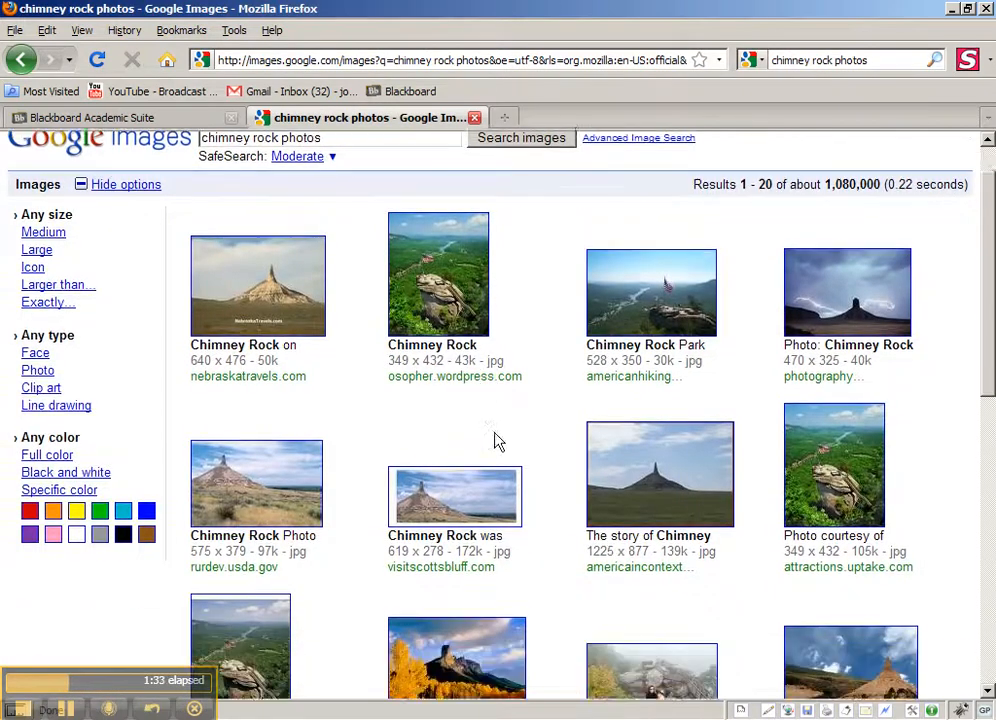
pyautogui.scroll(-1, 495, 435)
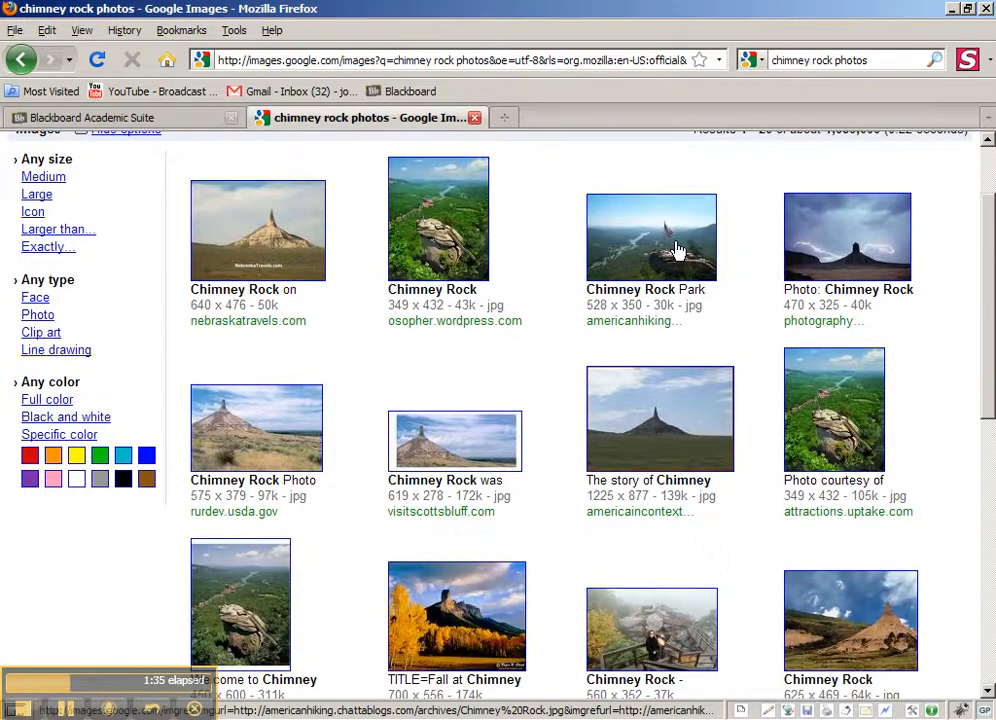
pyautogui.scroll(-3, 667, 245)
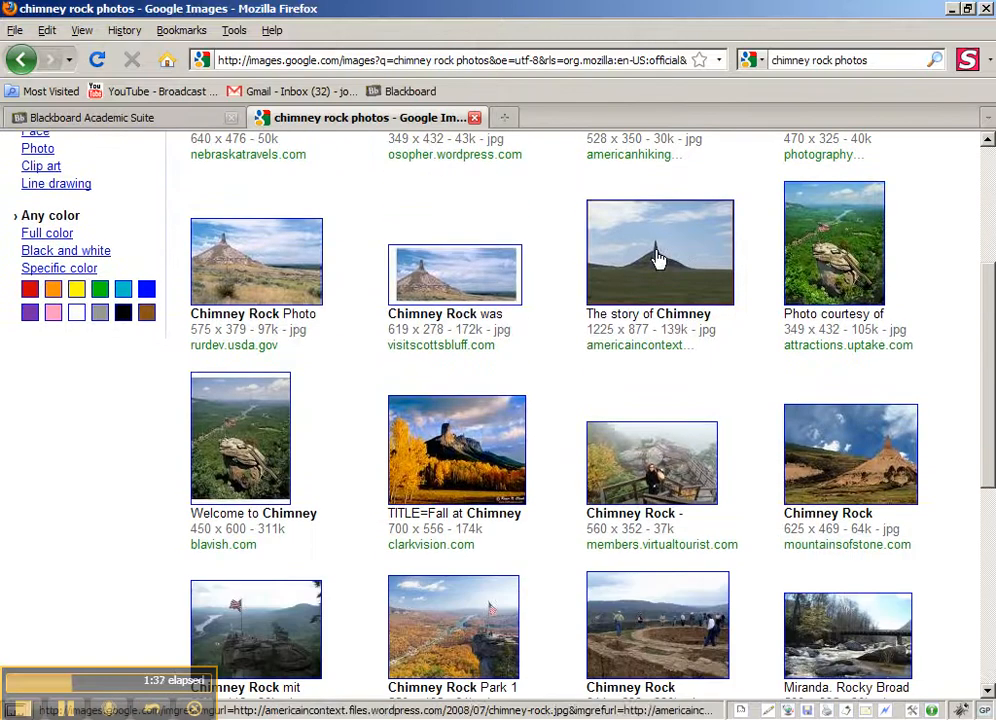
pyautogui.click(250, 460)
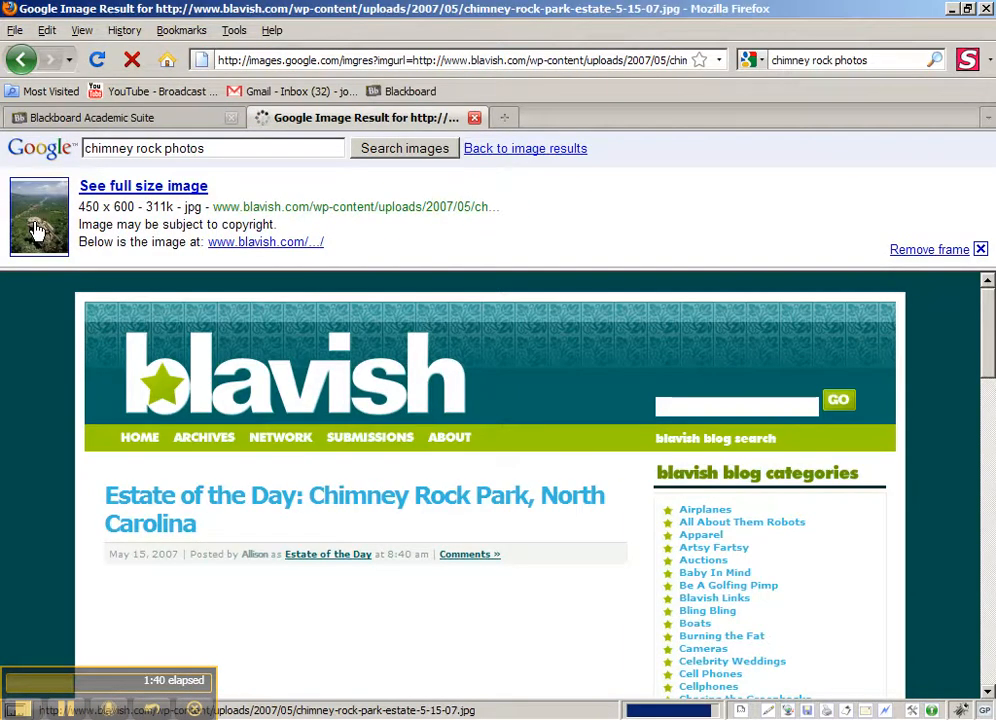
pyautogui.click(27, 225)
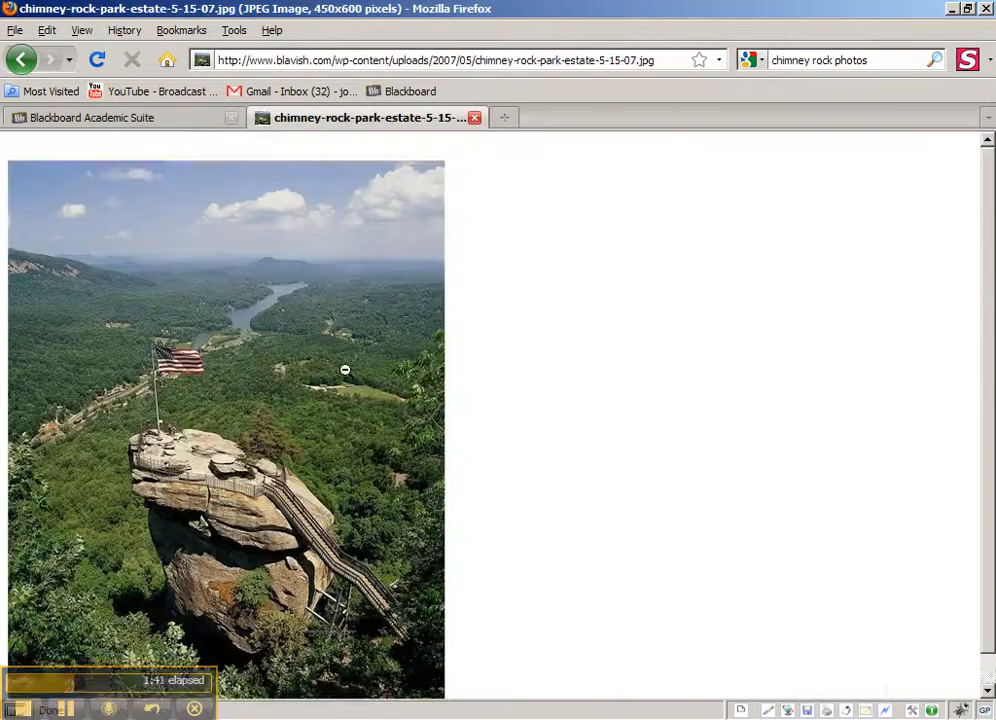
pyautogui.scroll(-1, 407, 378)
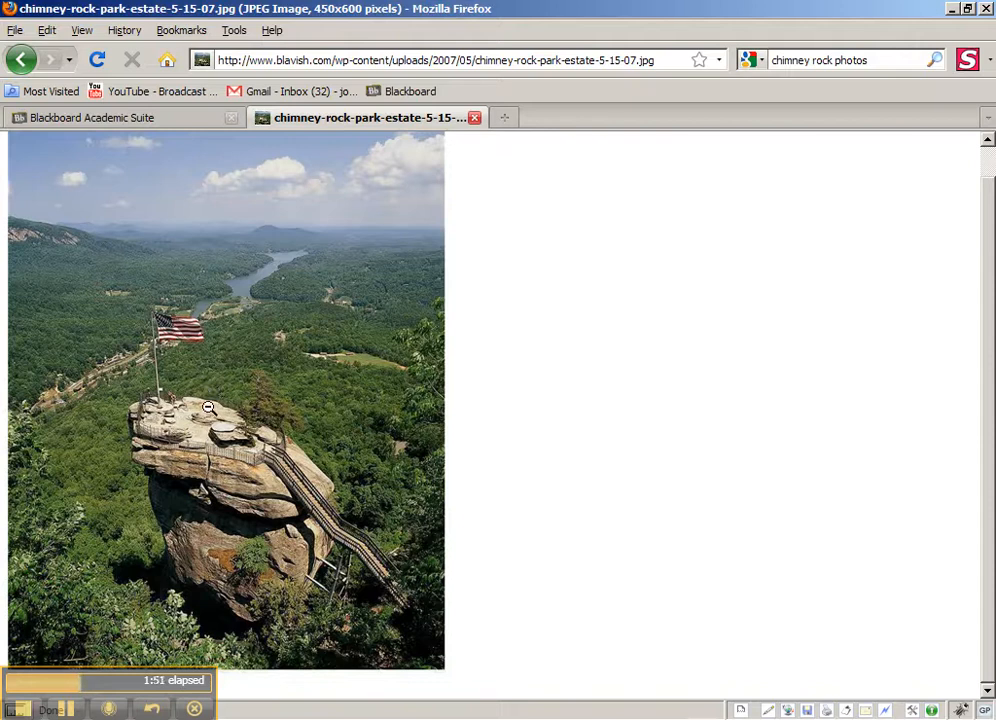
pyautogui.rightClick(204, 342)
pyautogui.click(256, 357)
# Launch XnView and import the copied photo from the clipboard.
pyautogui.moveTo(516, 10)
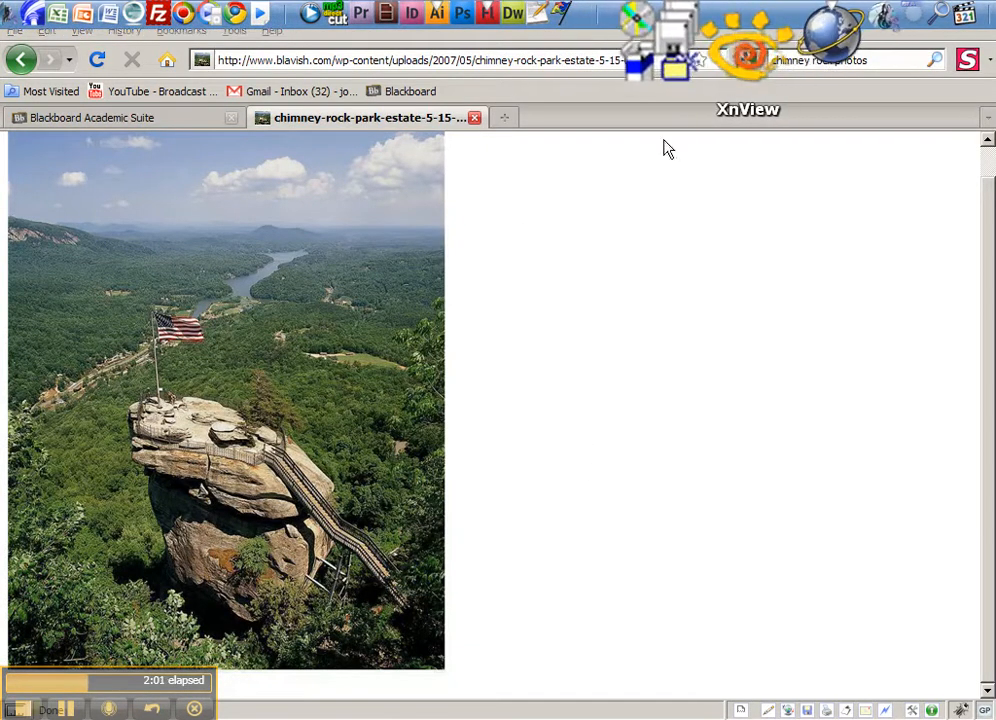
pyautogui.click(736, 48)
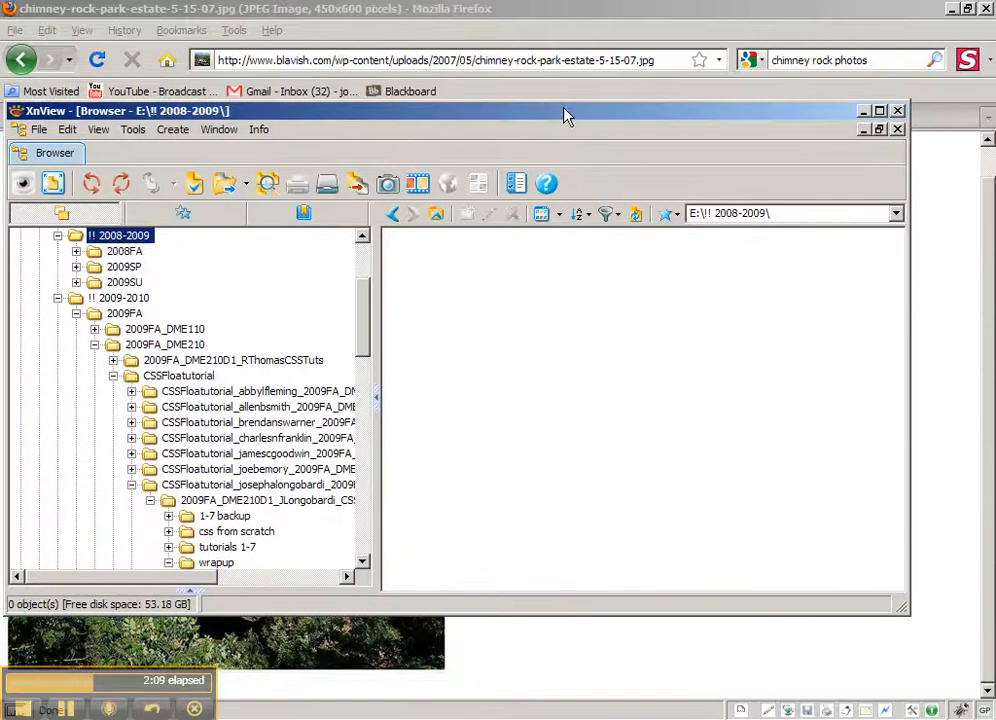
pyautogui.click(68, 130)
pyautogui.click(97, 200)
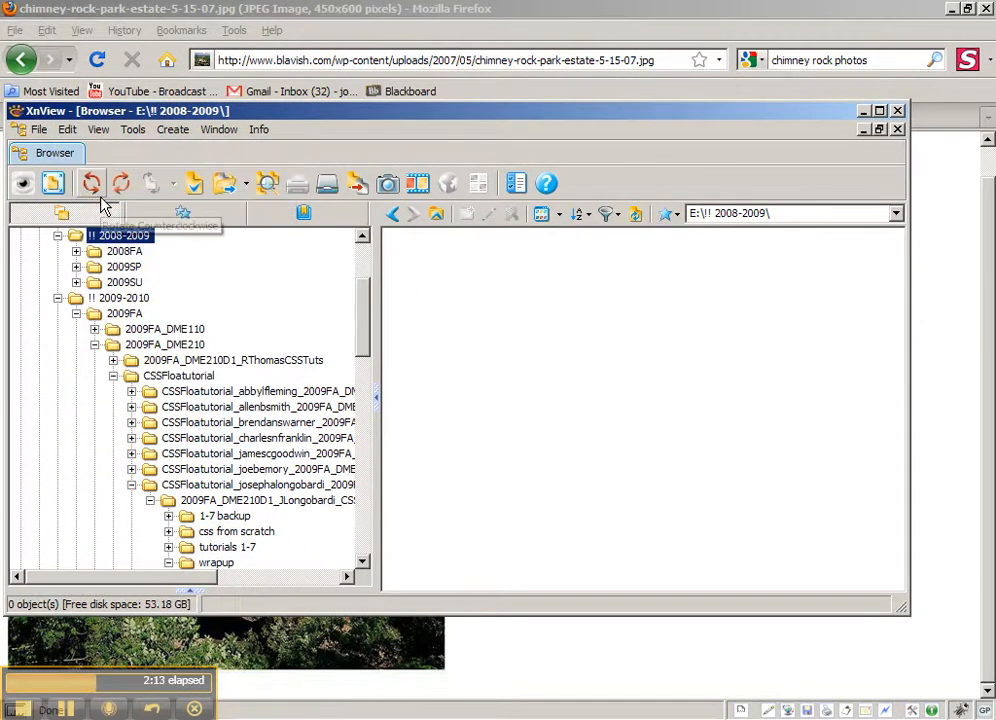
pyautogui.click(70, 130)
pyautogui.click(100, 217)
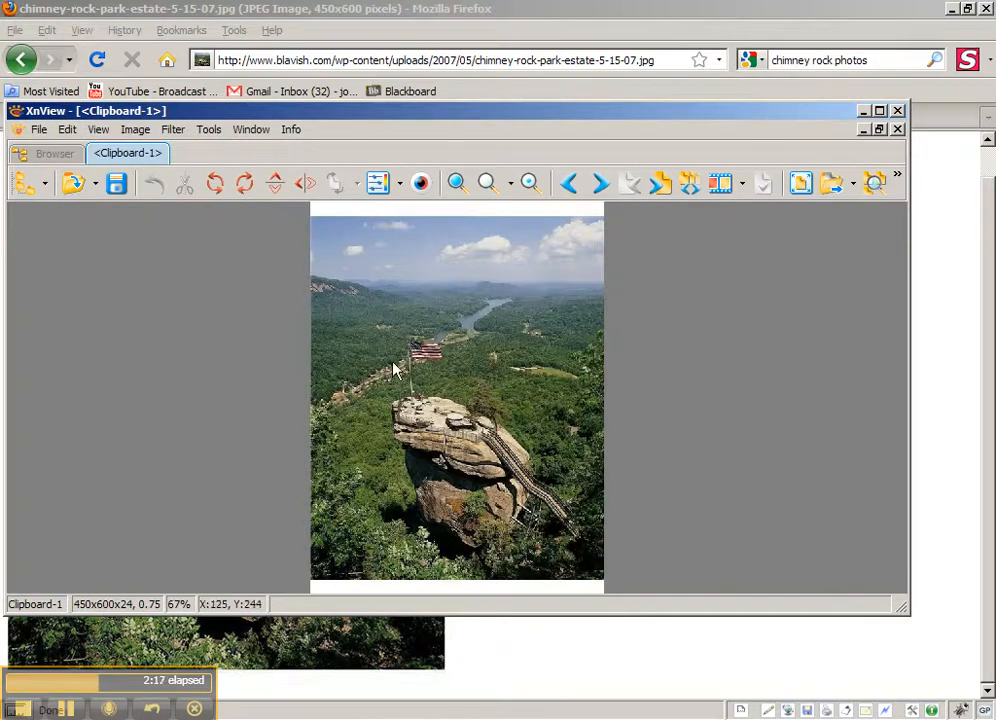
# Crop the photo to an area of about 286 x 353 px around the rock and flag.
pyautogui.moveTo(366, 316); pyautogui.dragTo(555, 545)
pyautogui.moveTo(460, 316); pyautogui.dragTo(458, 313)
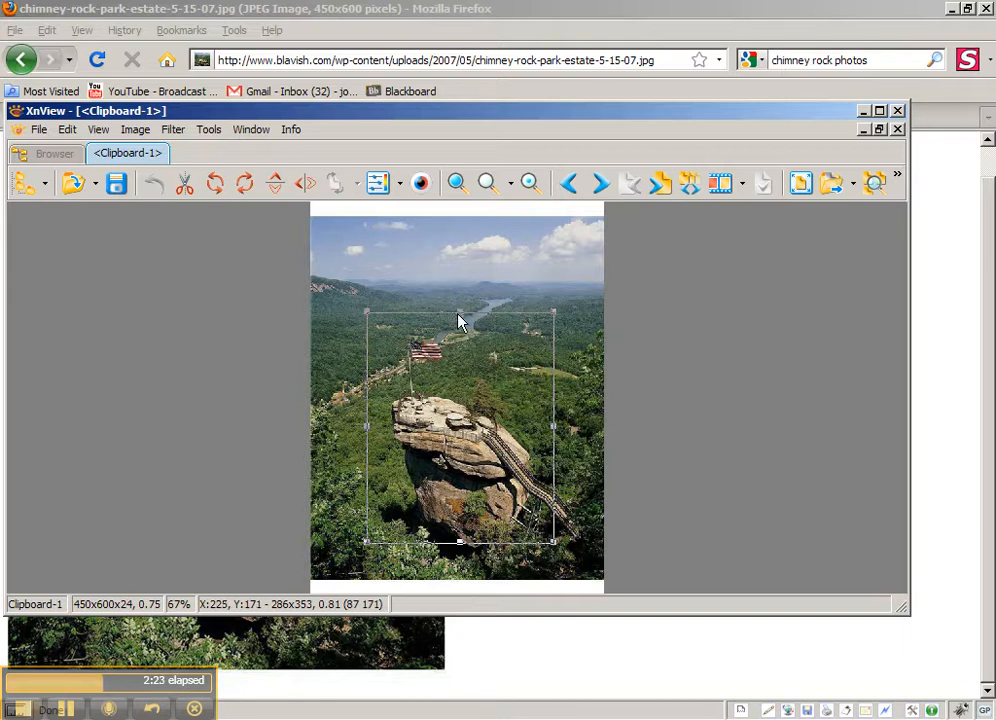
pyautogui.click(184, 185)
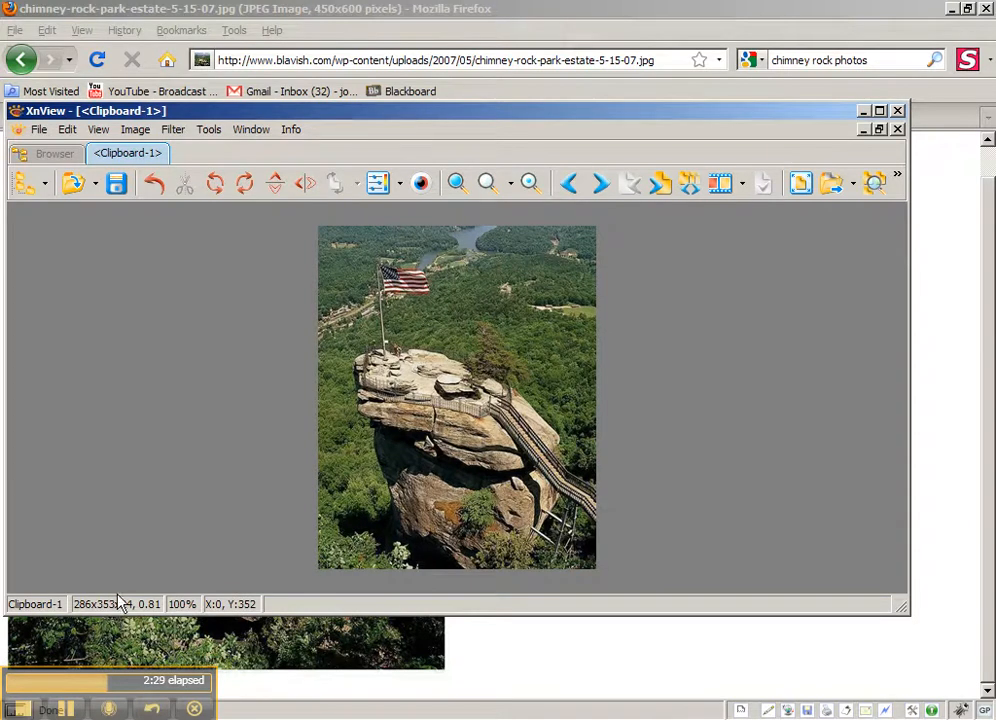
# Resize the cropped photo to a width of 250 pixels with the ratio kept.
pyautogui.click(135, 131)
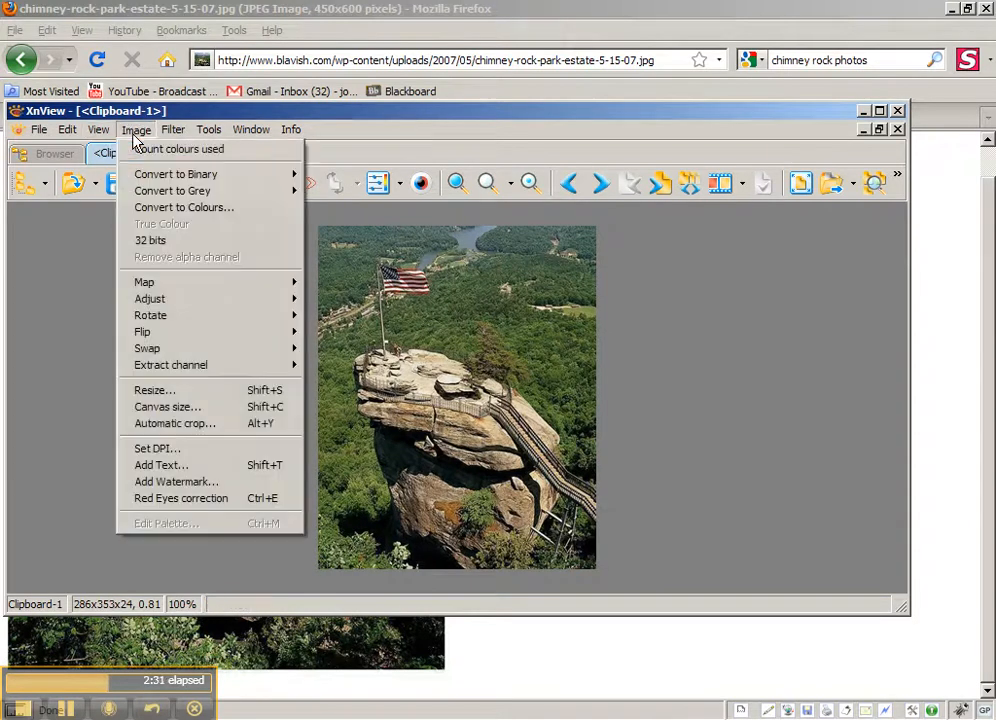
pyautogui.click(190, 392)
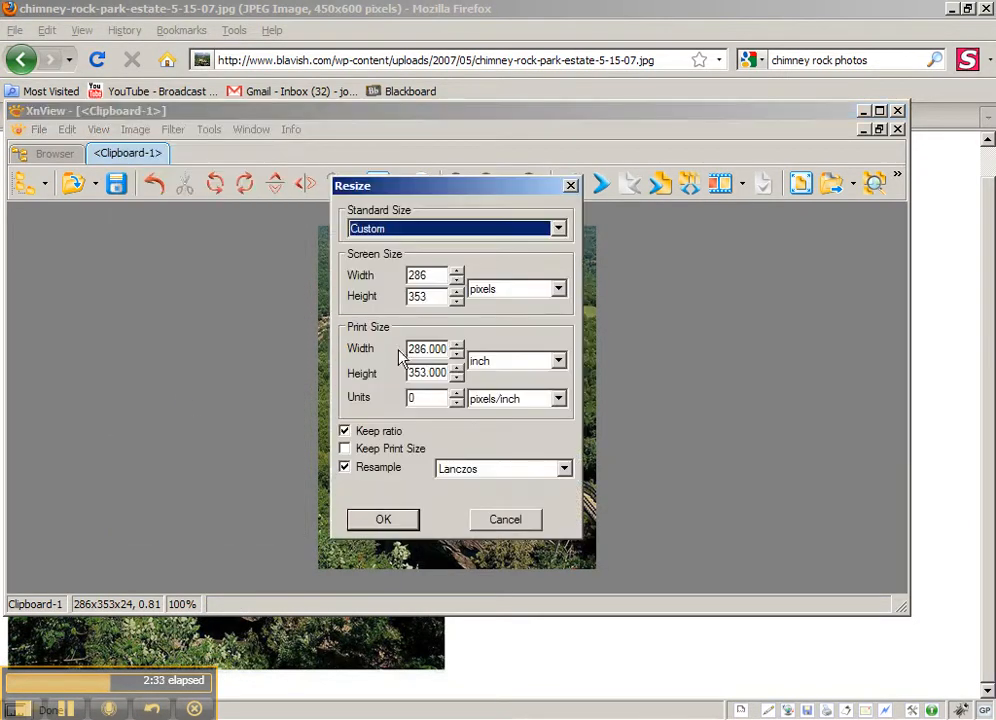
pyautogui.doubleClick(436, 281)
pyautogui.write('250')
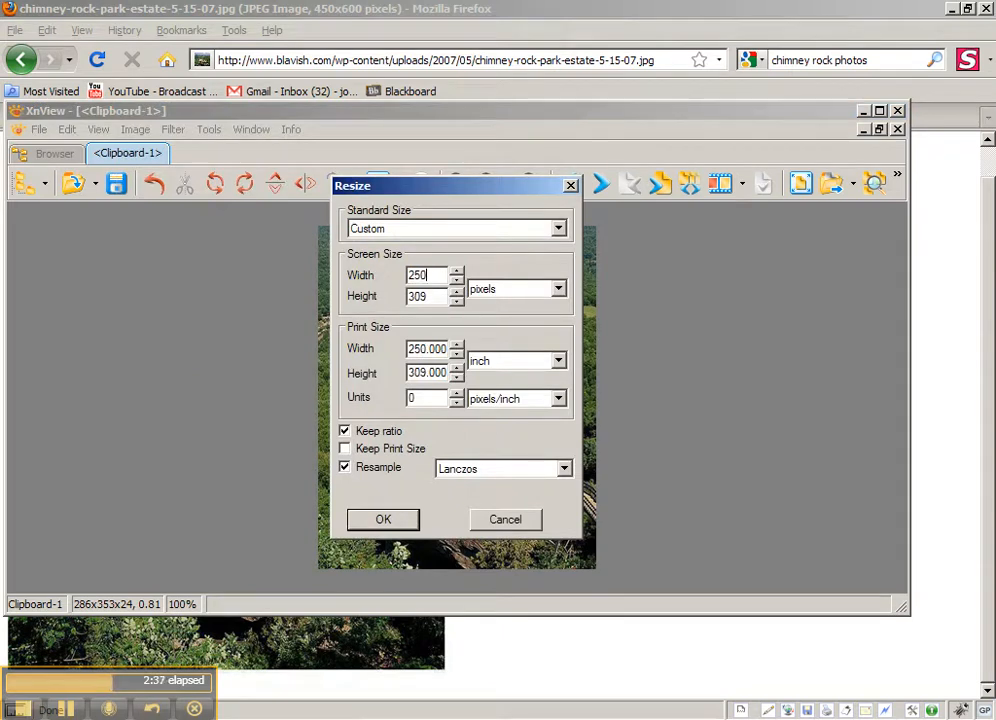
pyautogui.click(398, 524)
# Try to crop a strip off the top of the resized photo for 250 x 300 pixels, and undo the crop.
pyautogui.moveTo(307, 253); pyautogui.dragTo(646, 557)
pyautogui.moveTo(455, 252); pyautogui.dragTo(457, 257)
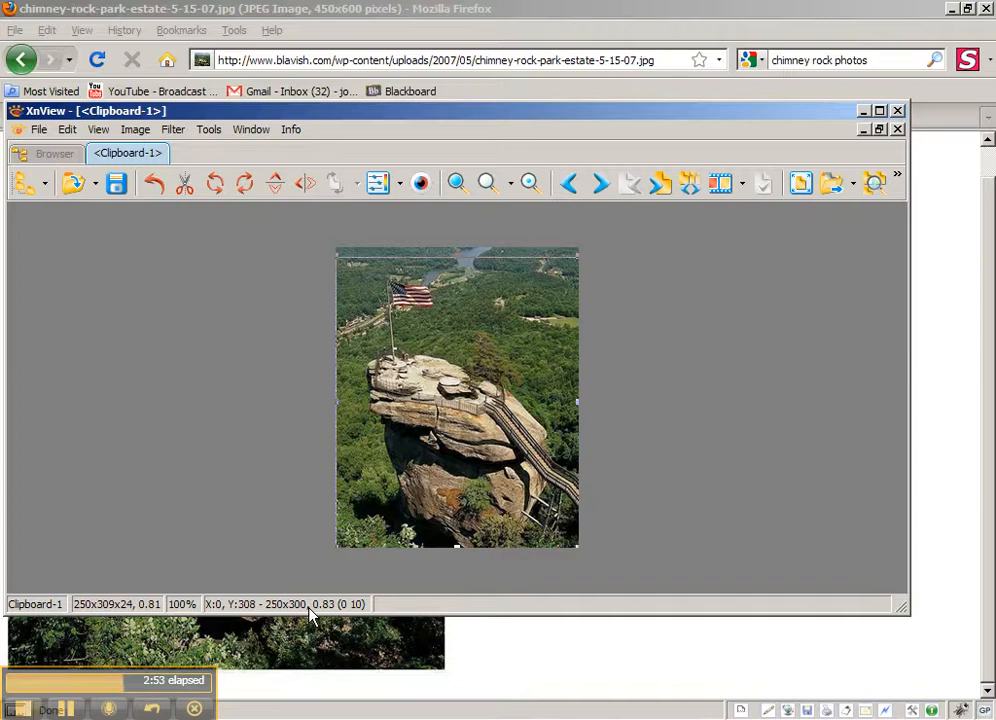
pyautogui.click(188, 190)
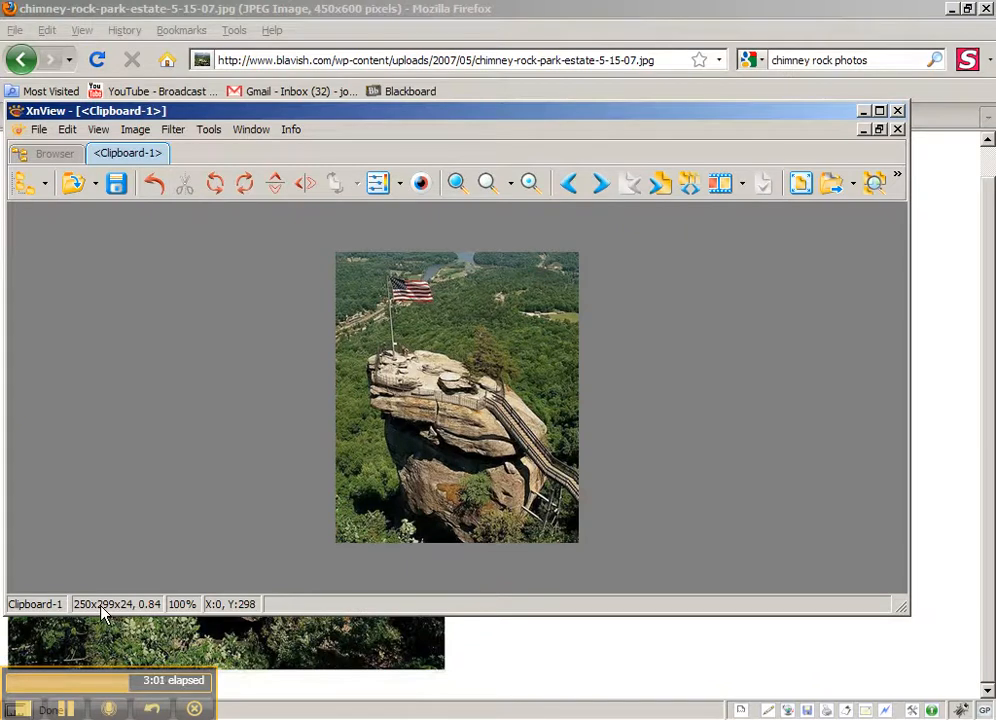
pyautogui.hotkey('ctrl', 'z')
# Crop the strip above the flag so the photo measures exactly 250 x 300 pixels.
pyautogui.moveTo(316, 272); pyautogui.dragTo(667, 561)
pyautogui.moveTo(455, 268); pyautogui.dragTo(456, 256)
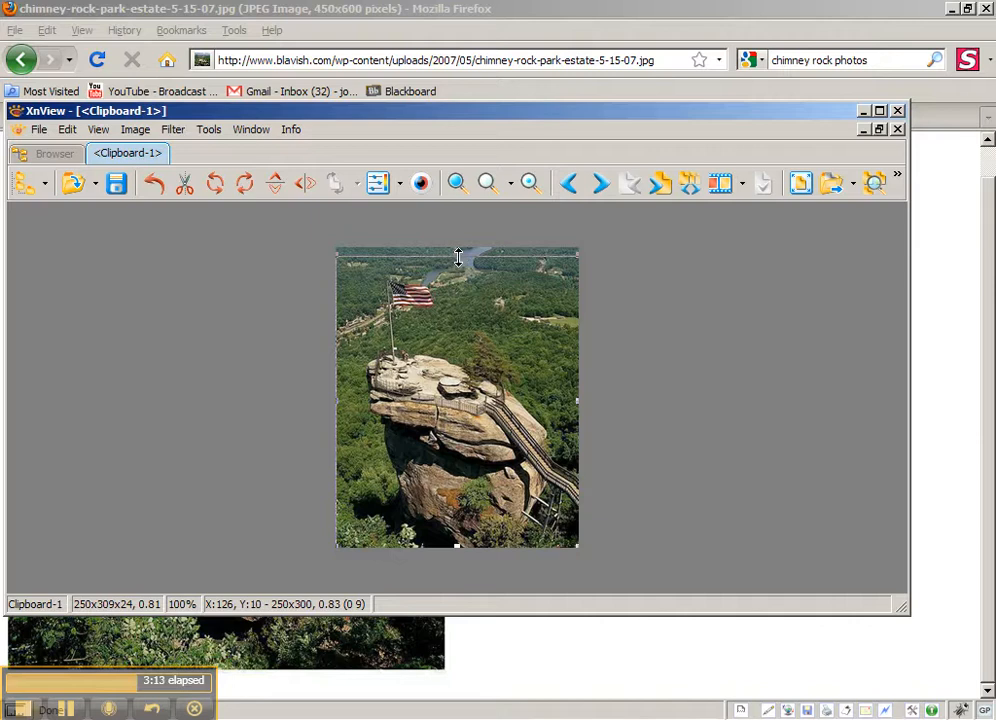
pyautogui.click(188, 185)
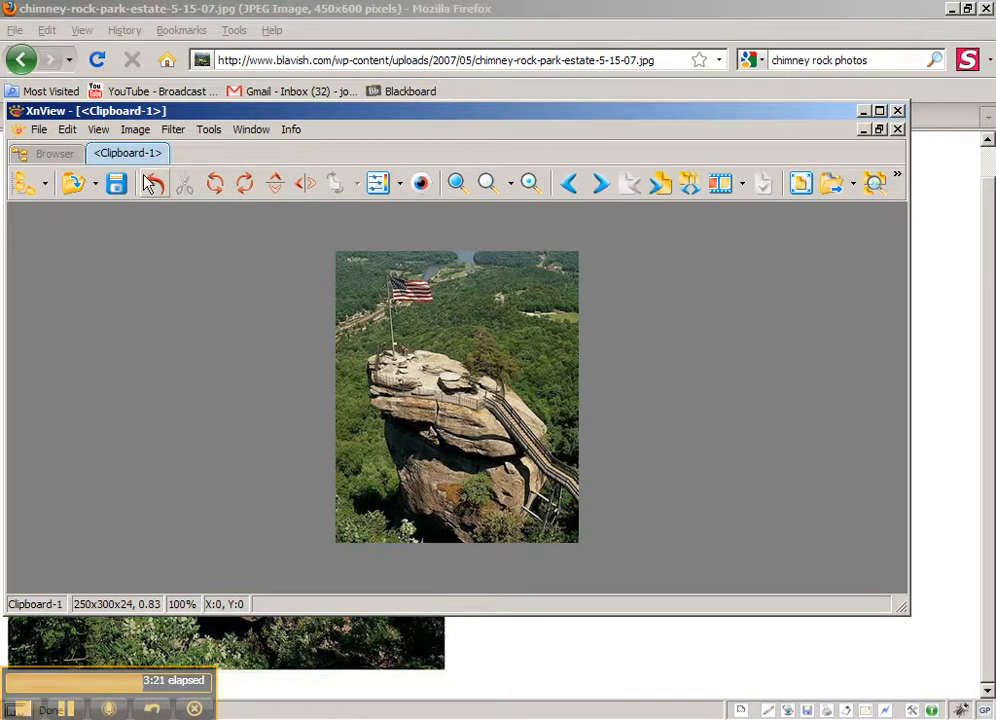
# Save the cropped photo as a JPEG named chimney rock in the project2 - trailMap in Flash folder.
pyautogui.click(40, 131)
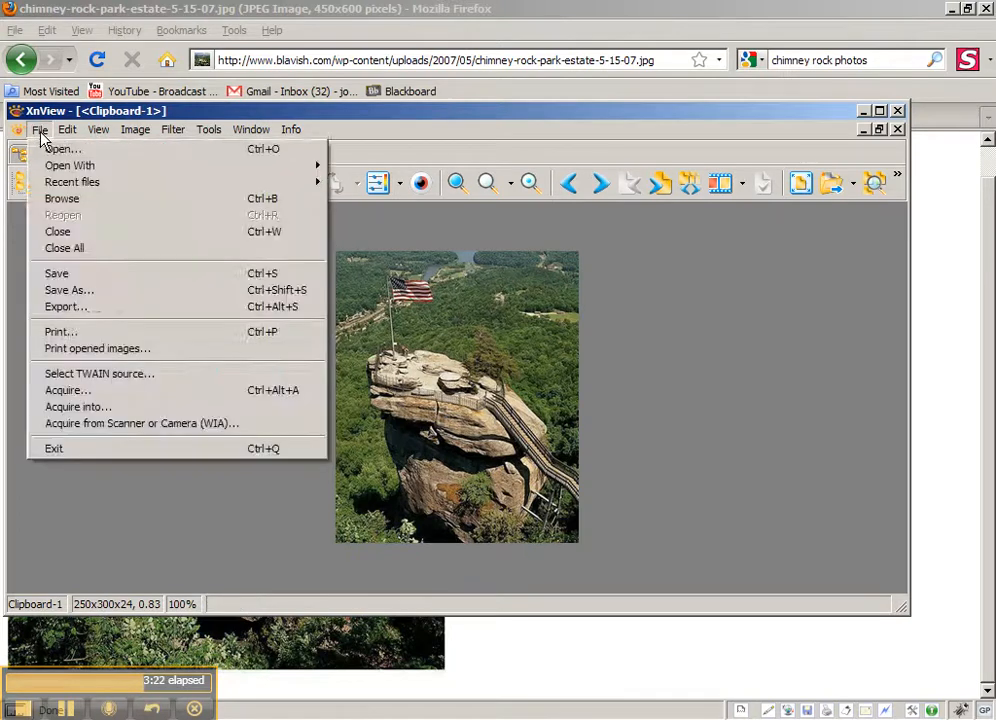
pyautogui.click(100, 290)
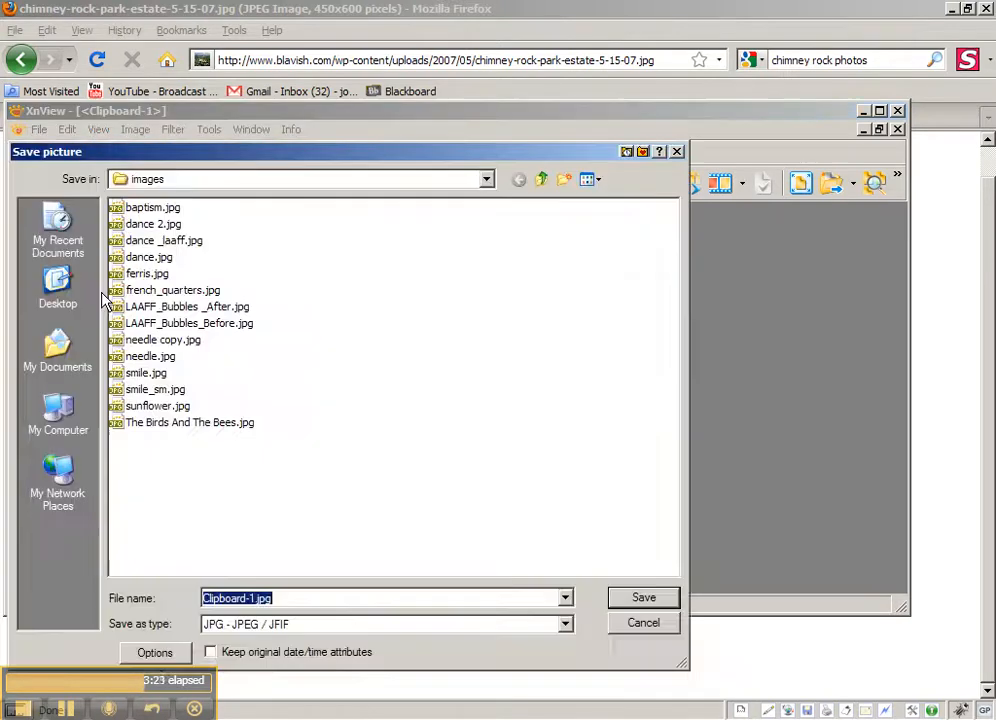
pyautogui.click(626, 153)
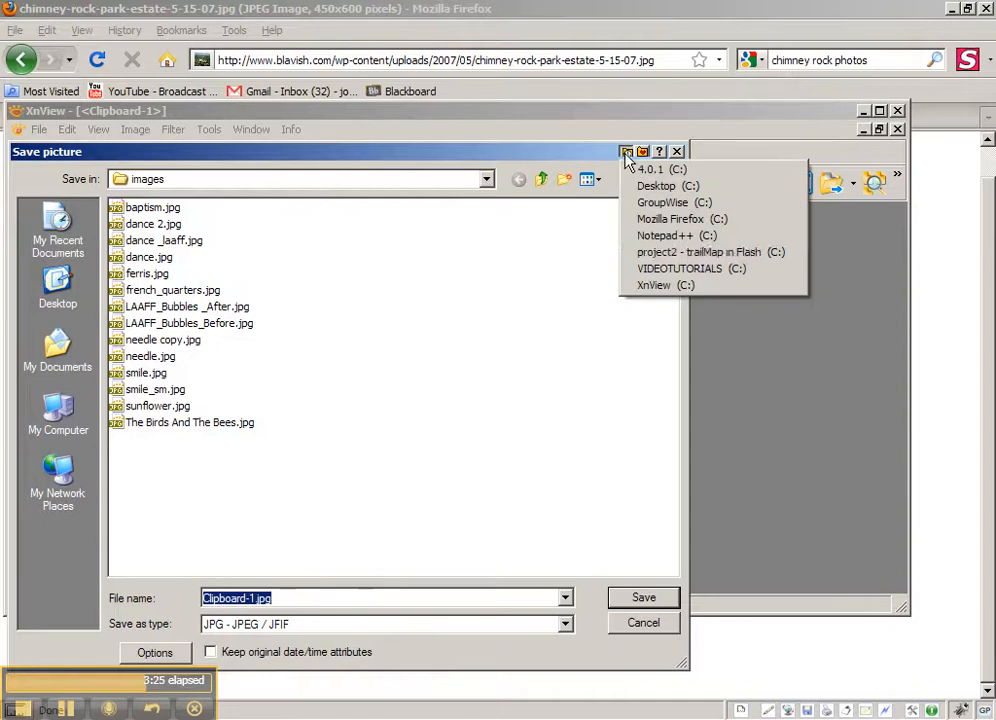
pyautogui.click(710, 252)
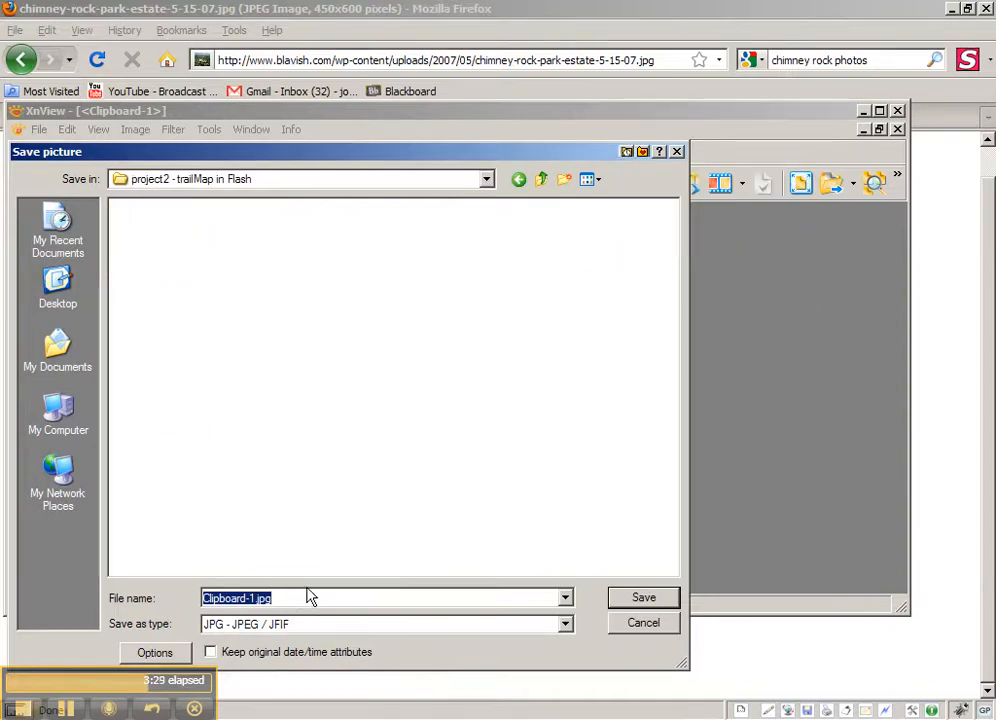
pyautogui.write('p')
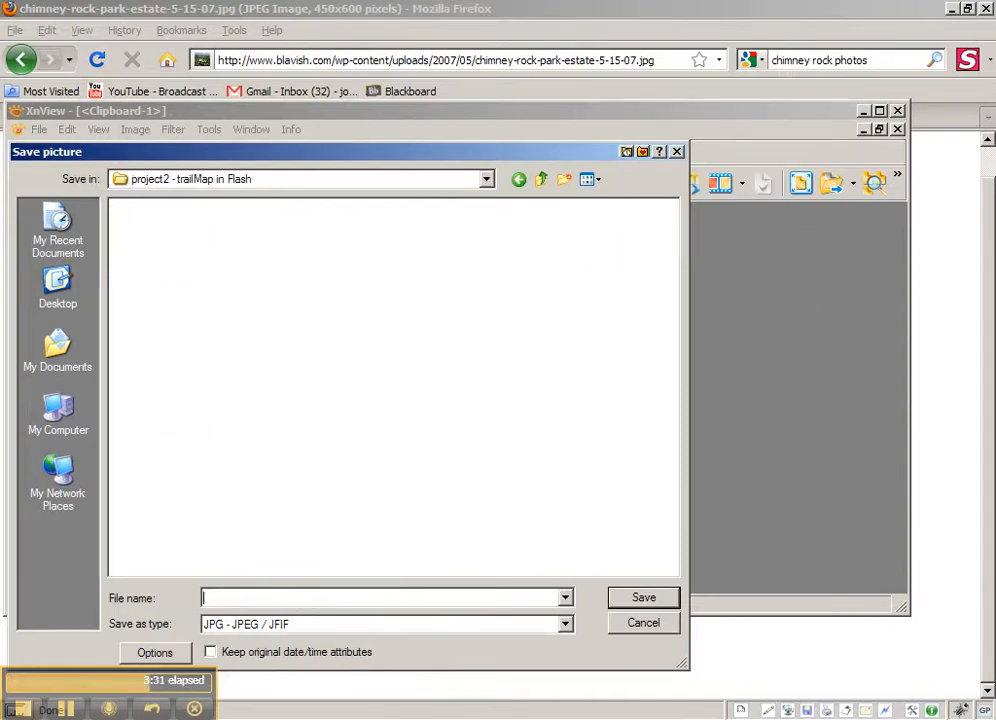
pyautogui.write('chimney rock')
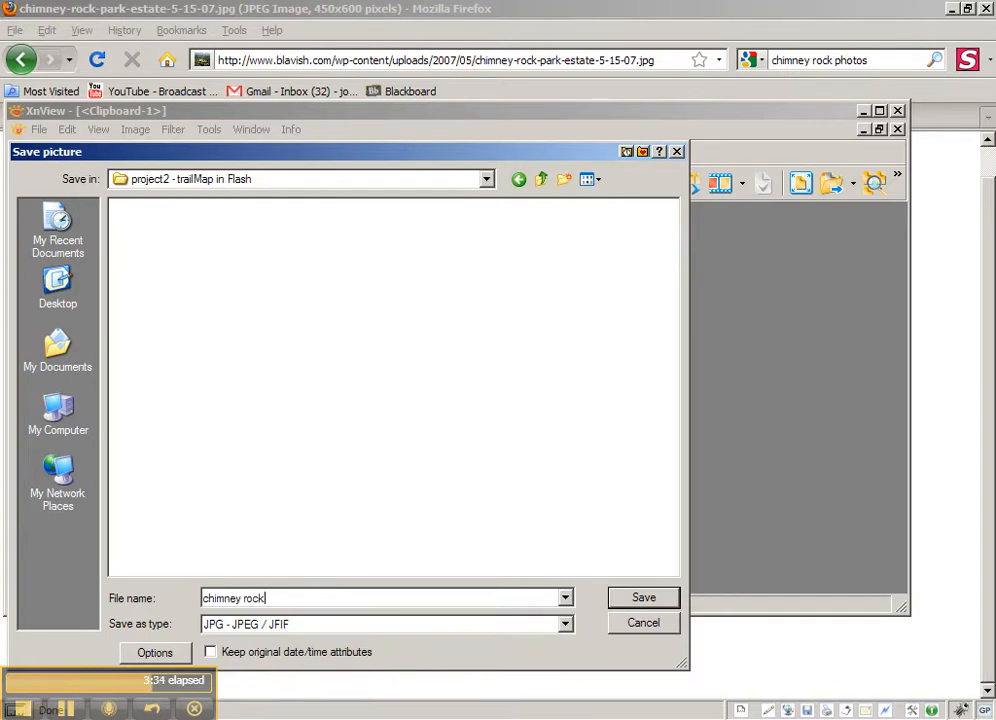
pyautogui.press('Return')
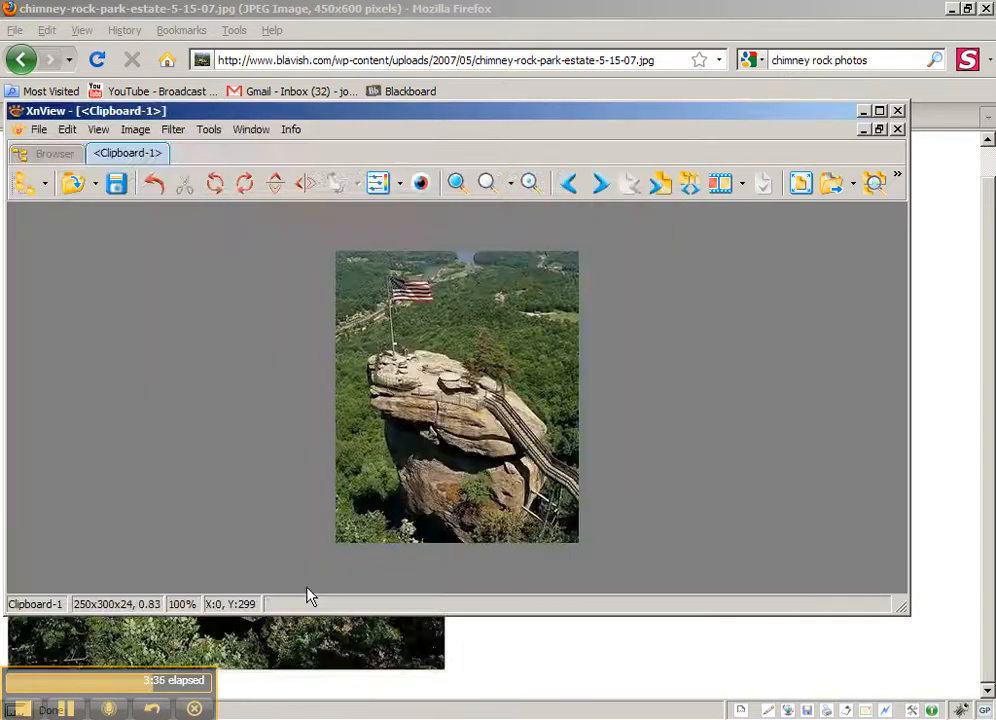
# Switch to Flash, import chimney rock.jpg onto the Buttons layer at frame 50 and place it over the left half of the translucent panel.
pyautogui.hotkey('alt', 'Tab')
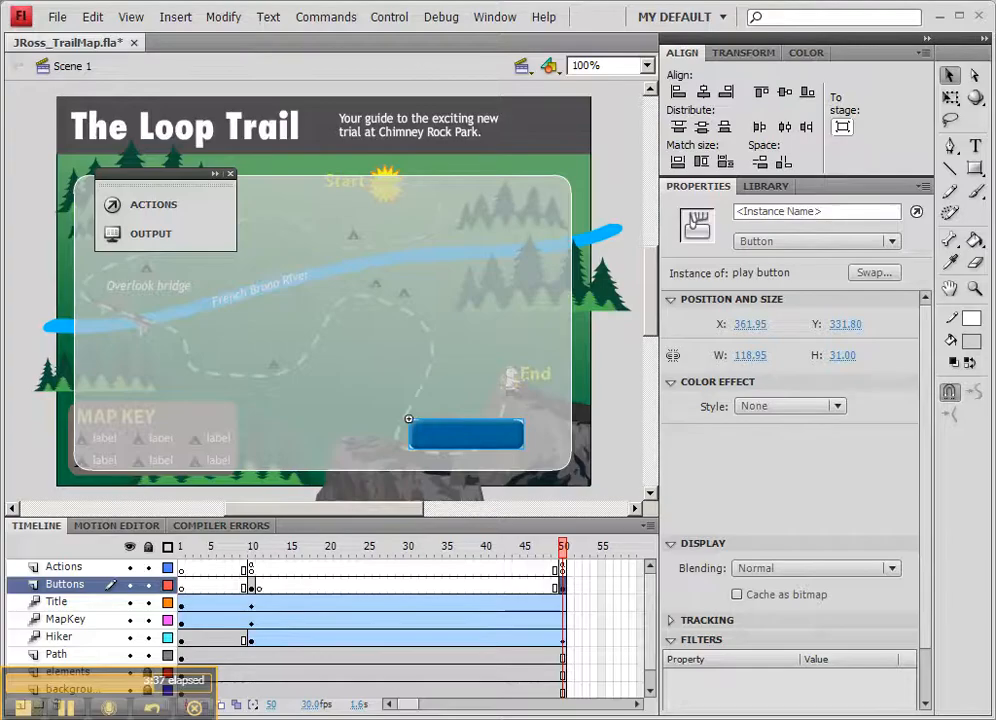
pyautogui.click(57, 17)
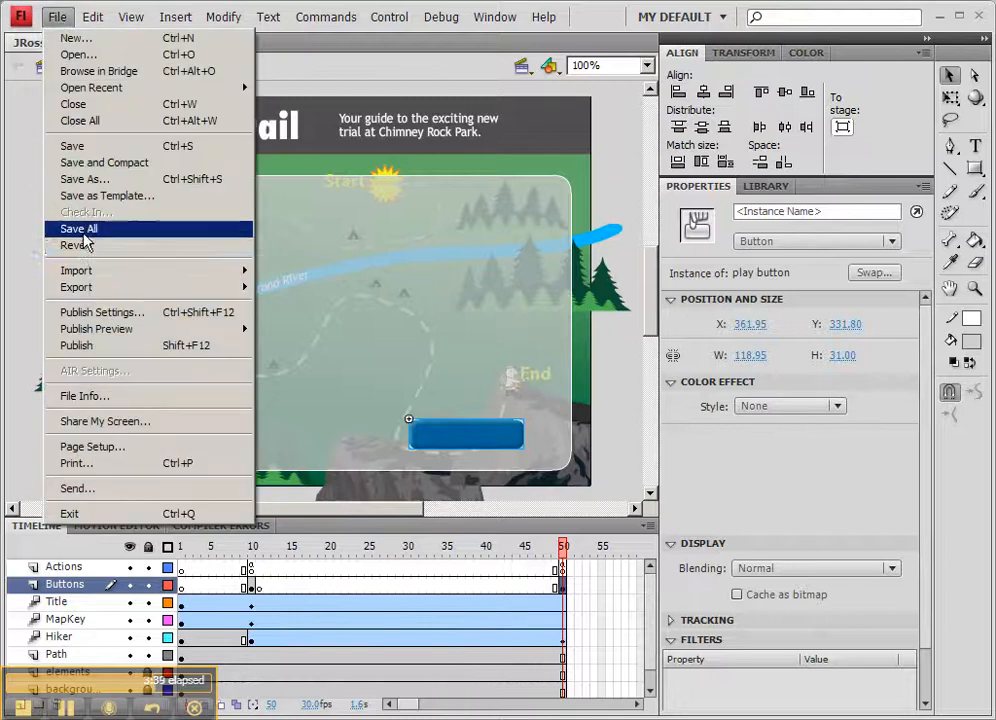
pyautogui.moveTo(95, 271)
pyautogui.click(295, 271)
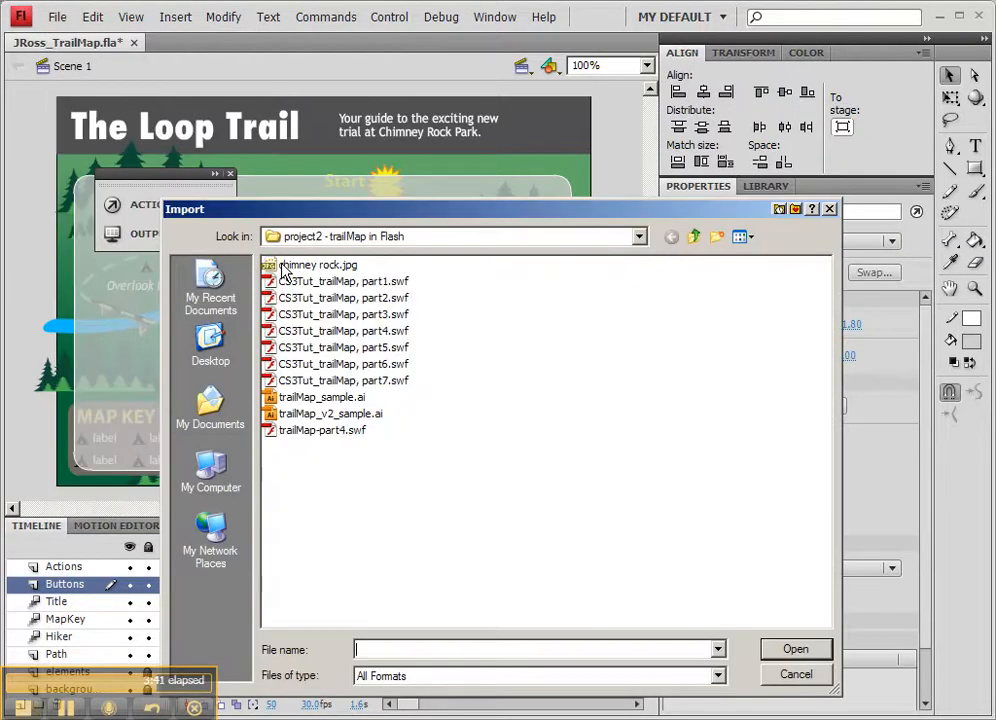
pyautogui.click(309, 266)
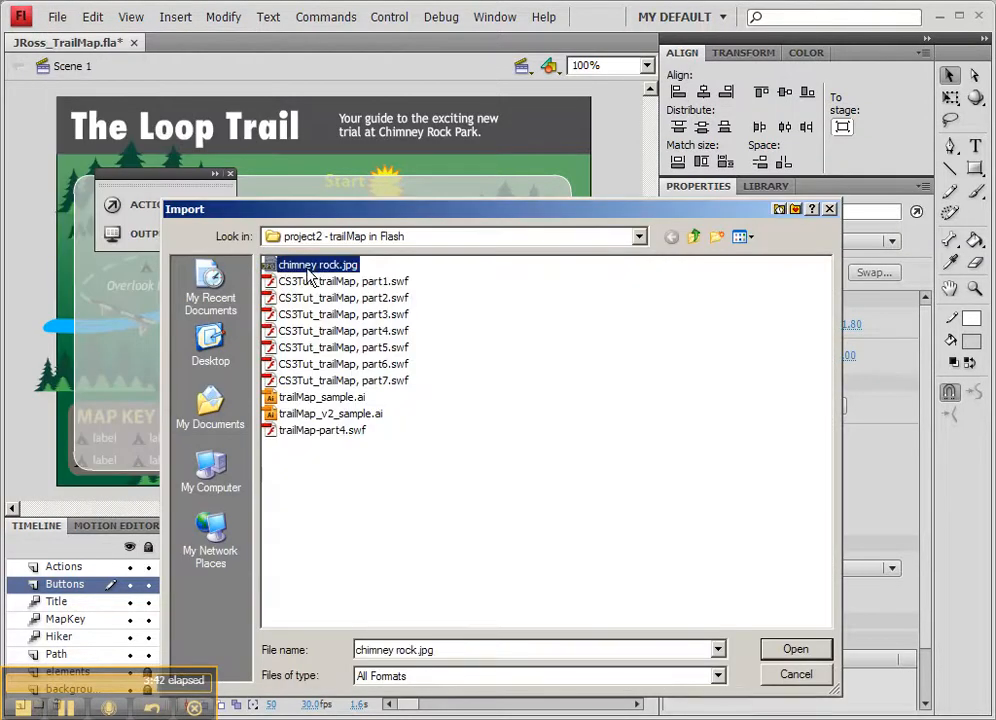
pyautogui.click(813, 655)
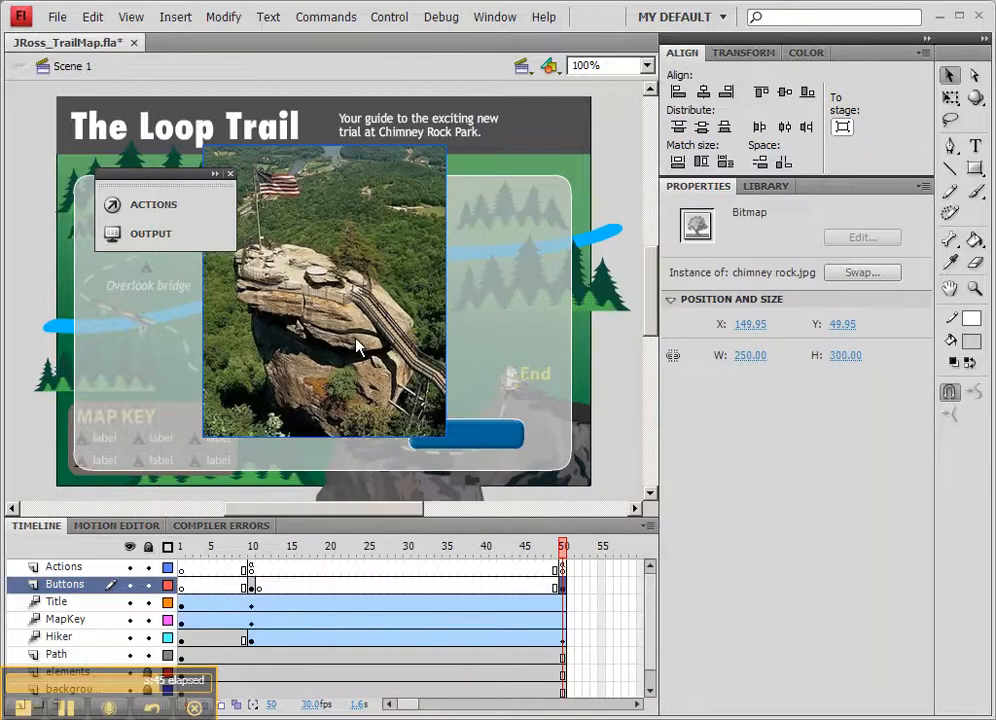
pyautogui.moveTo(391, 245); pyautogui.dragTo(264, 260)
pyautogui.moveTo(279, 379)
pyautogui.mouseDown()
pyautogui.moveTo(272, 375)
pyautogui.moveTo(282, 395)
pyautogui.mouseUp()
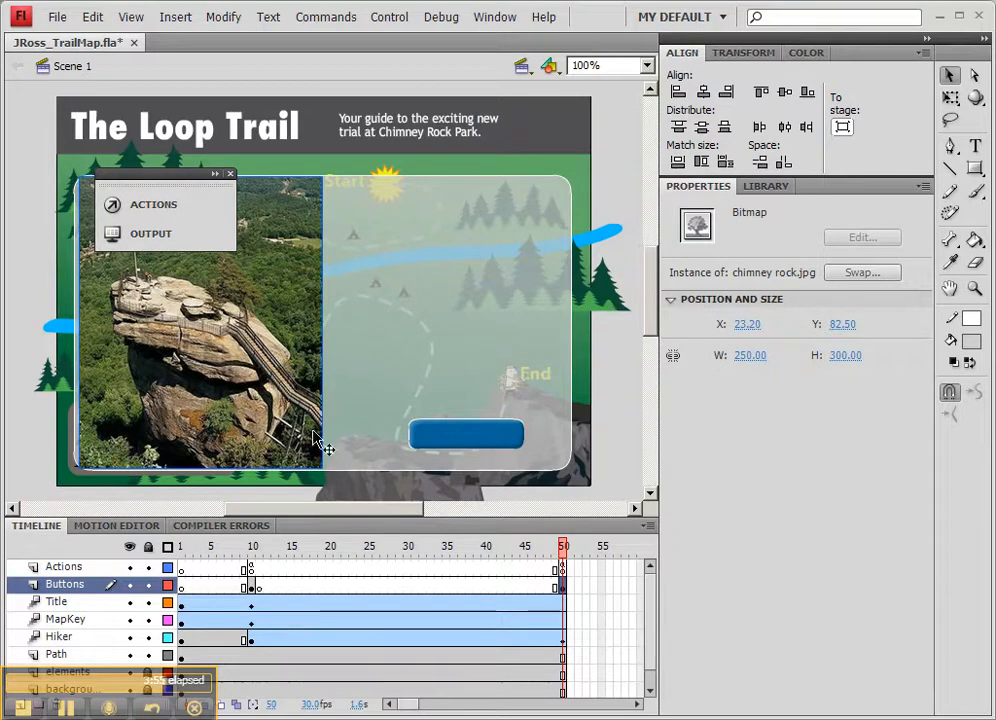
# Switch back to XnView and resize the photo to a width of 150 pixels with the ratio kept.
pyautogui.click(785, 719)
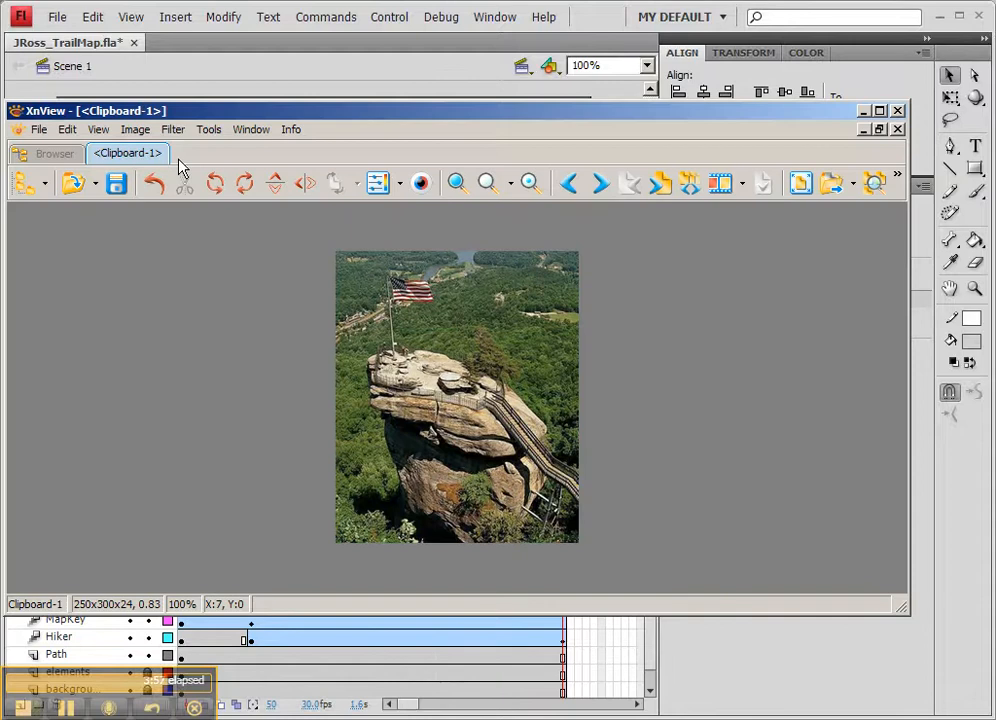
pyautogui.click(135, 129)
pyautogui.click(158, 391)
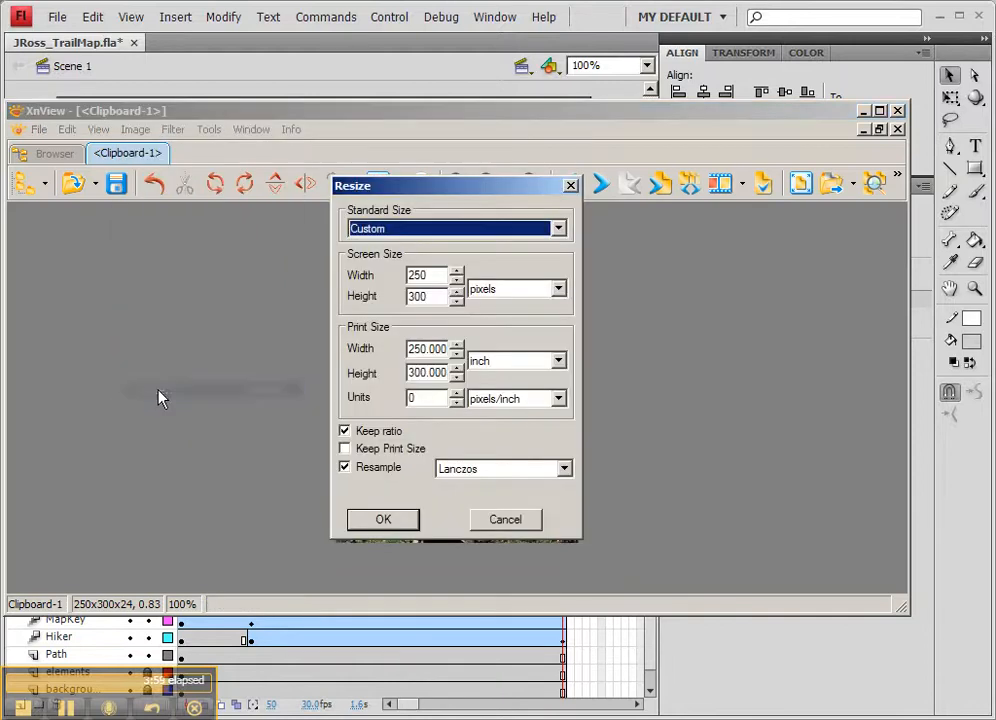
pyautogui.press('Tab')
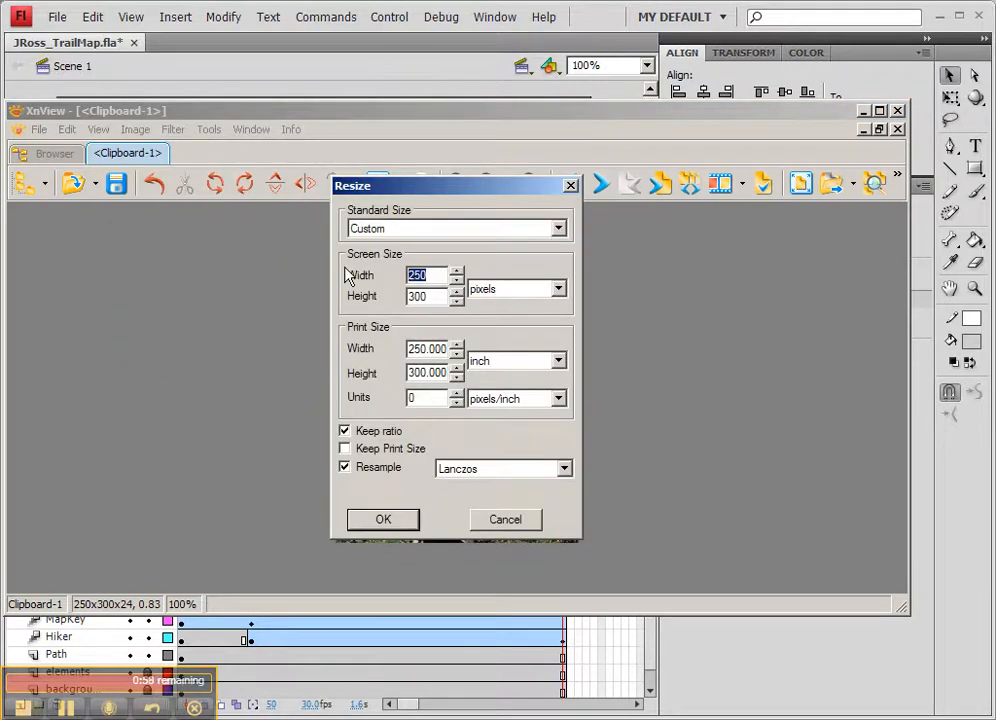
pyautogui.write('150')
pyautogui.press('Return')
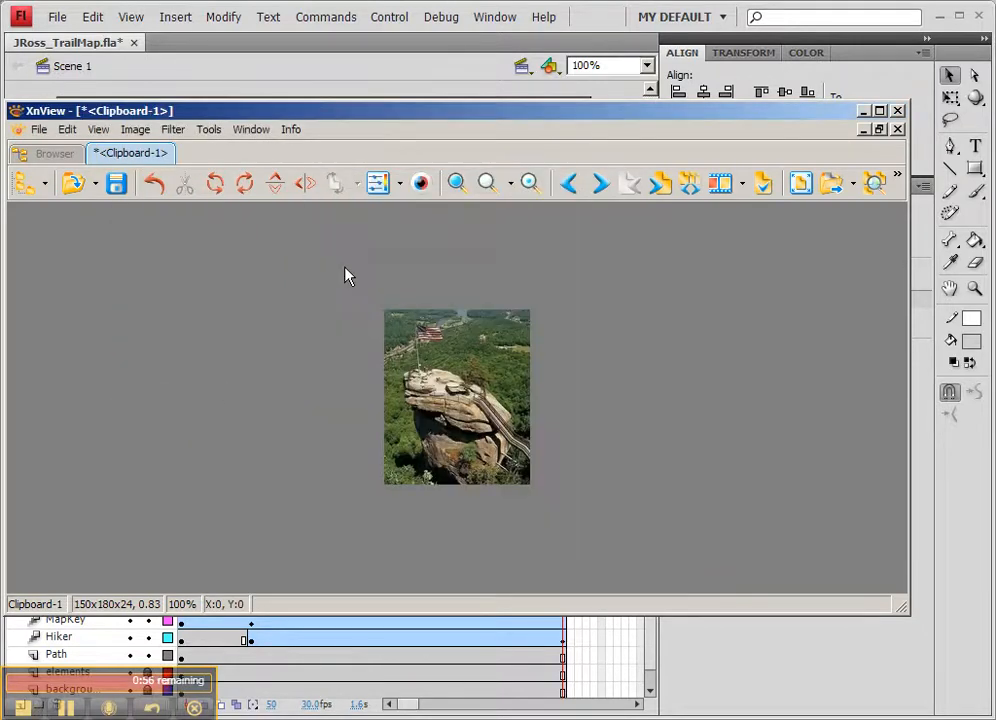
# Save the smaller photo over the existing chimney rock.jpg in the project folder.
pyautogui.click(40, 129)
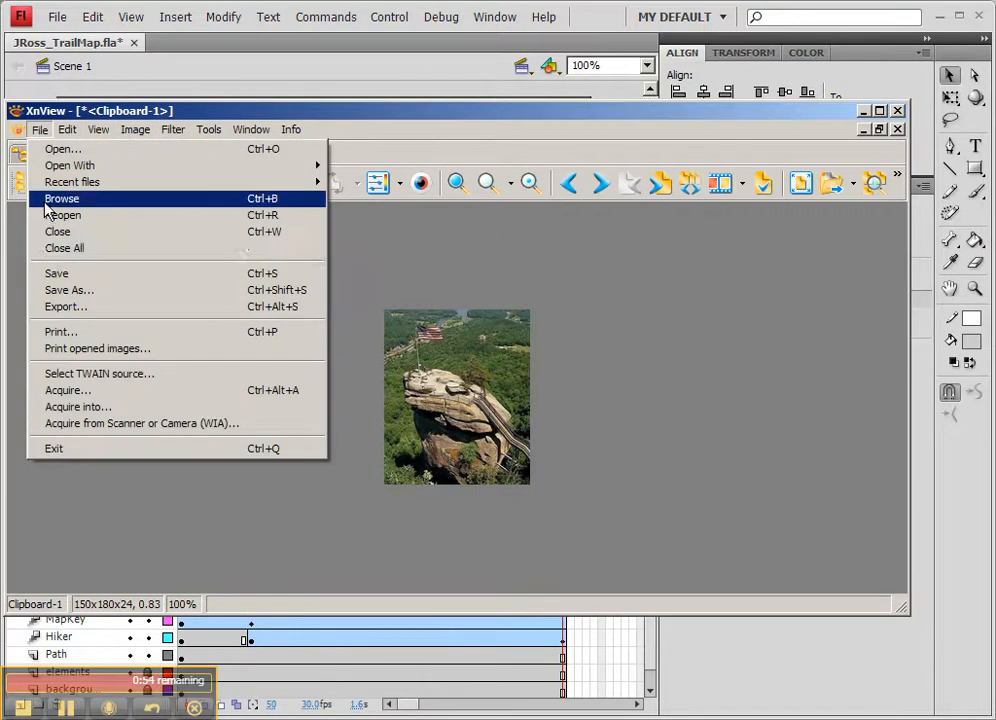
pyautogui.click(56, 273)
pyautogui.click(160, 210)
pyautogui.click(644, 597)
pyautogui.click(463, 418)
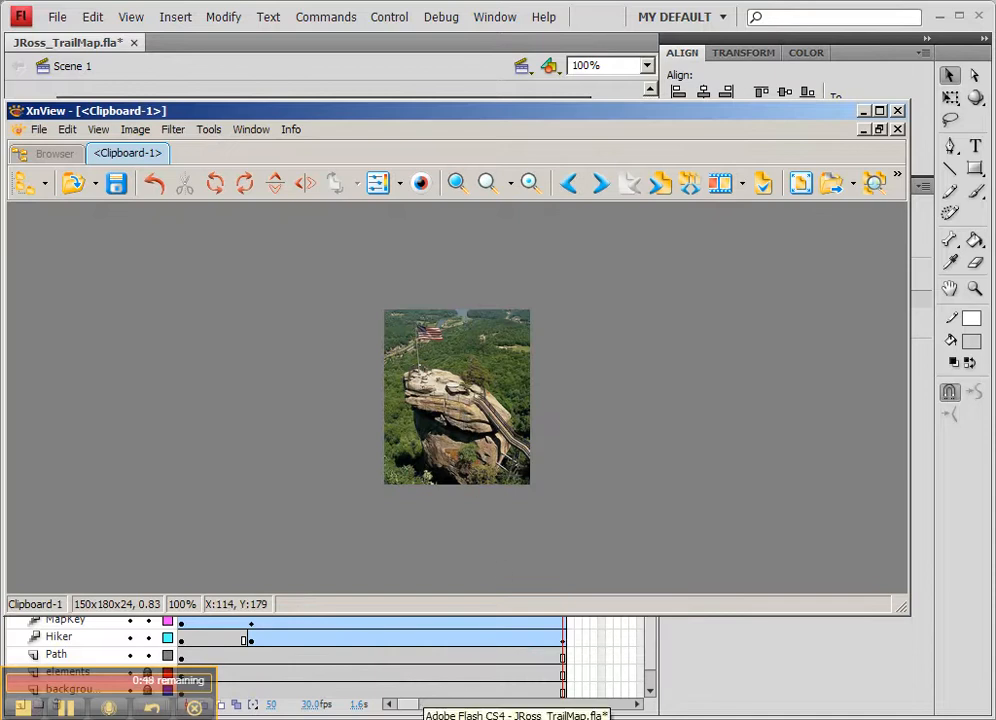
# Return to Flash and update the chimney rock.jpg library item from its changed source file.
pyautogui.hotkey('alt', 'F4')
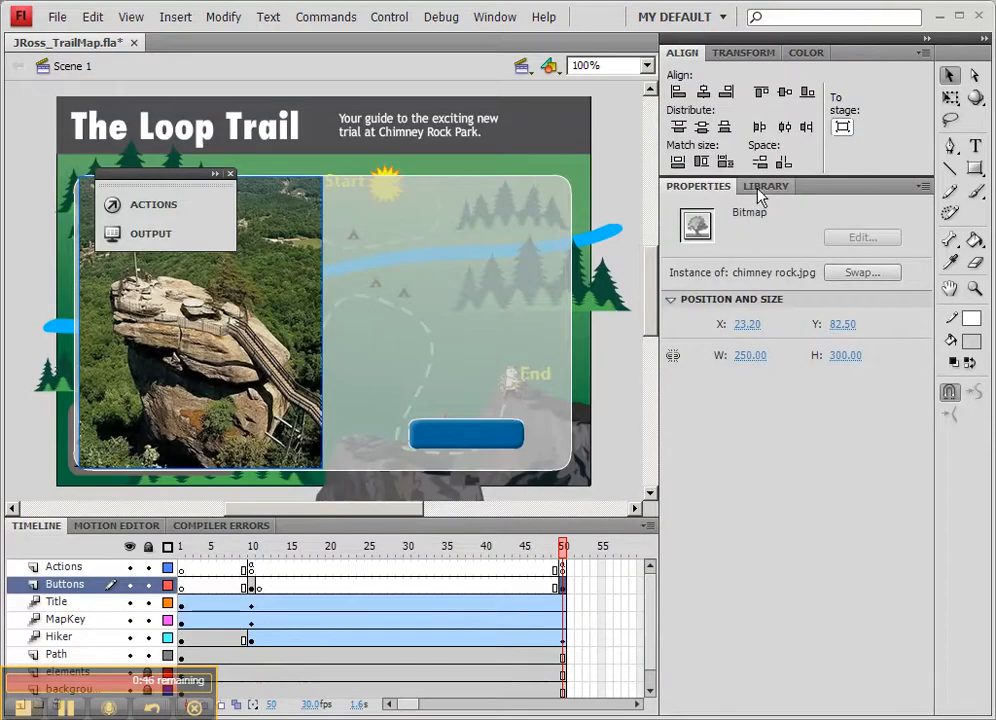
pyautogui.click(764, 187)
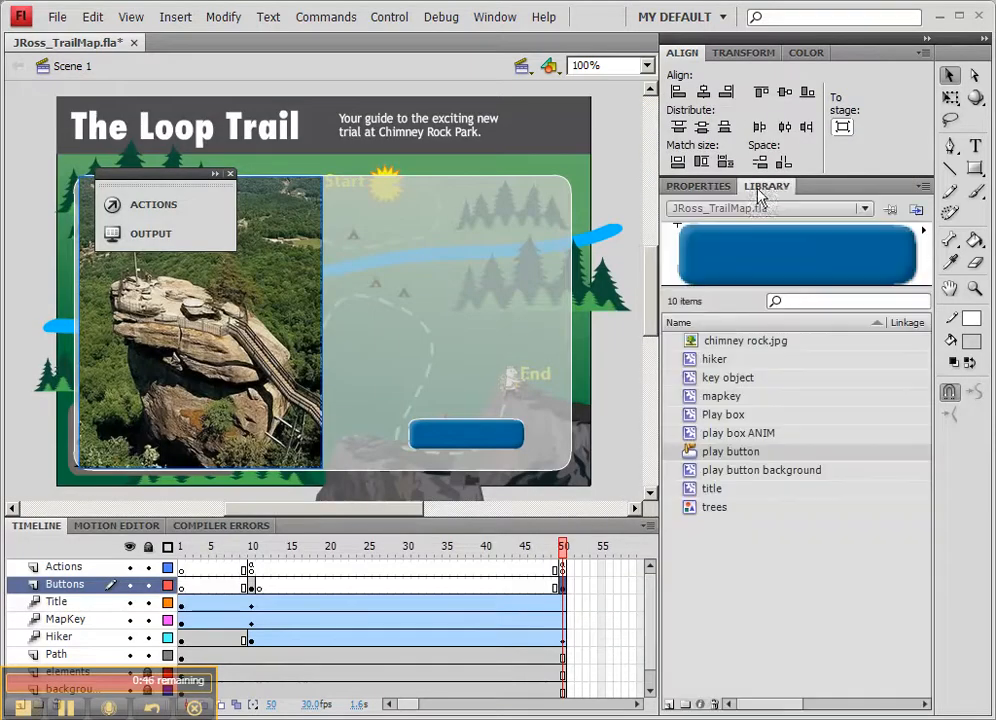
pyautogui.rightClick(733, 342)
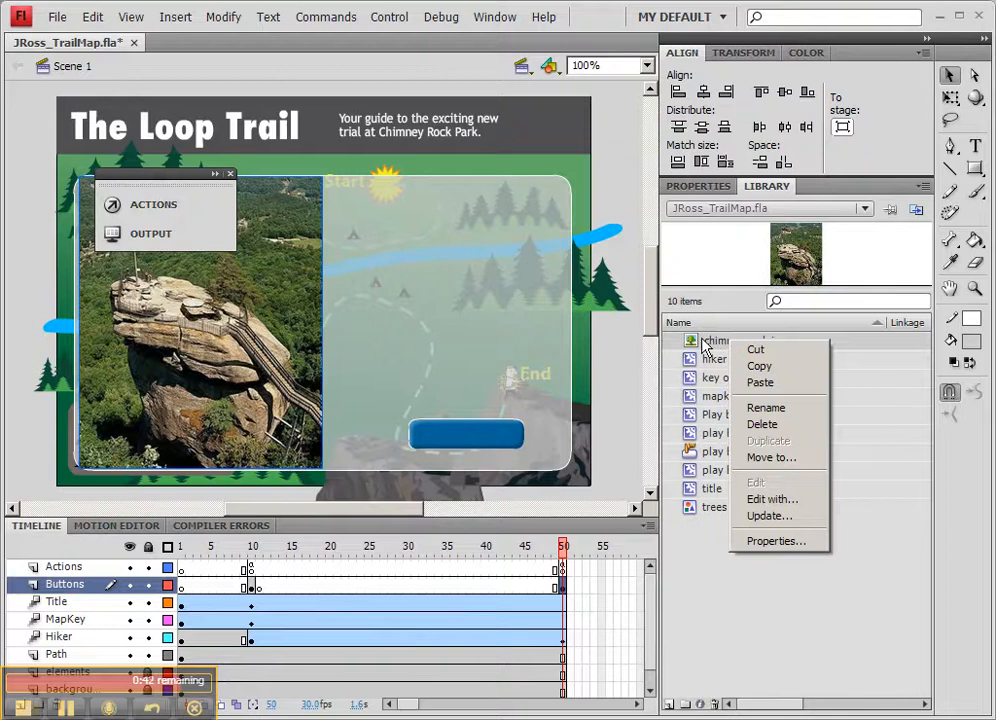
pyautogui.click(778, 516)
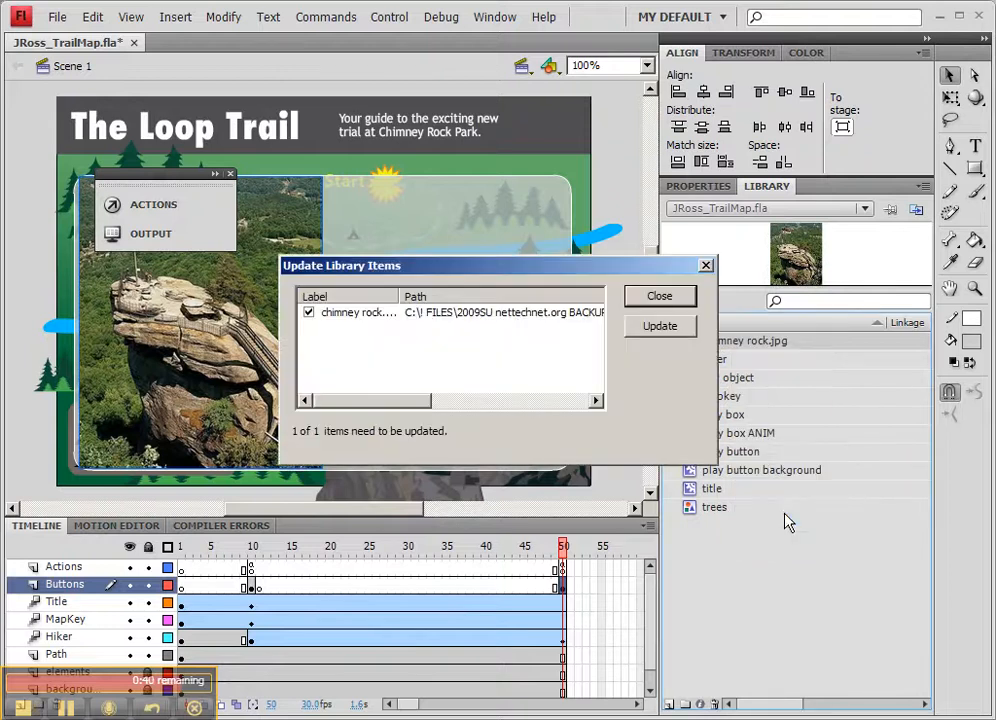
pyautogui.click(661, 330)
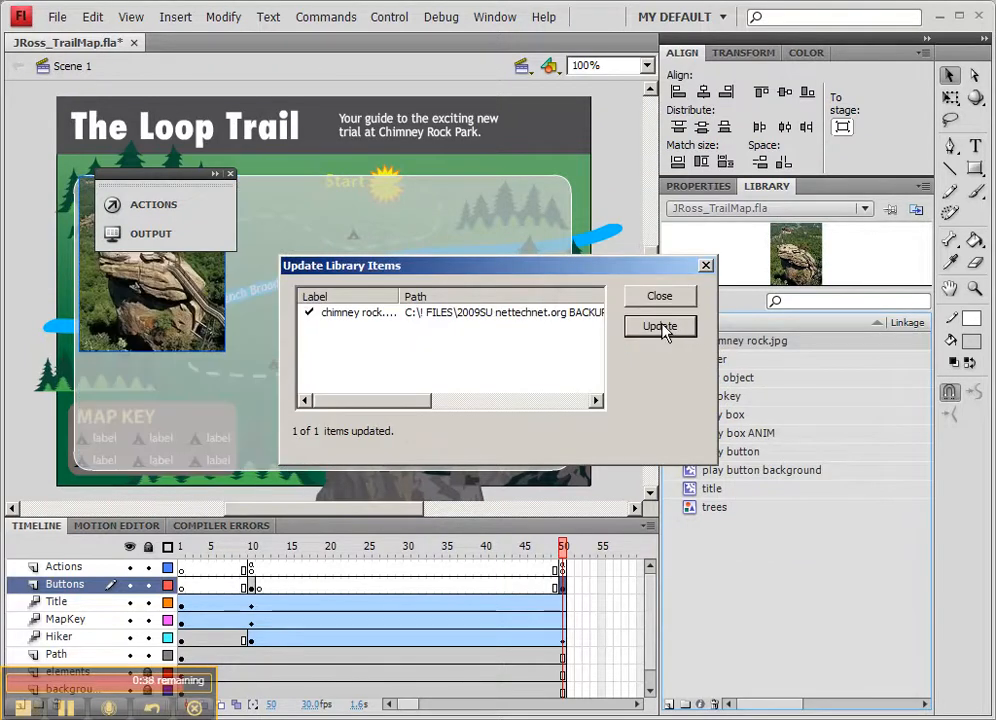
pyautogui.click(660, 300)
# Position the reduced photo near the lower left of the translucent panel and shift the blue button slightly left and up.
pyautogui.moveTo(164, 177); pyautogui.dragTo(293, 111)
pyautogui.moveTo(193, 255); pyautogui.dragTo(221, 291)
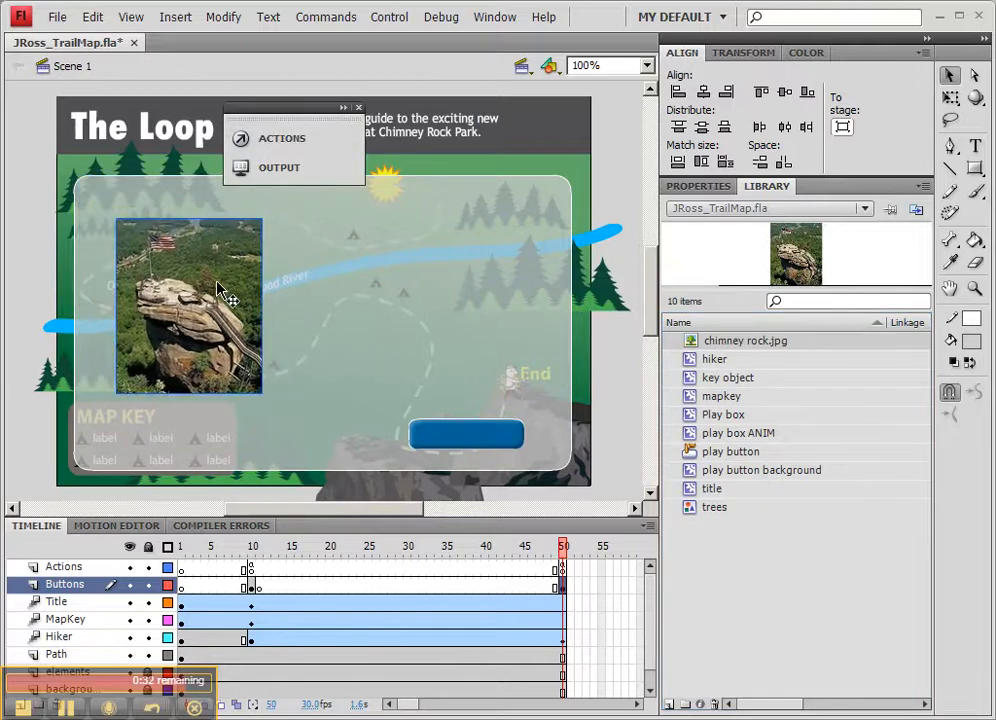
pyautogui.moveTo(215, 287); pyautogui.dragTo(197, 318)
pyautogui.moveTo(495, 440); pyautogui.dragTo(473, 428)
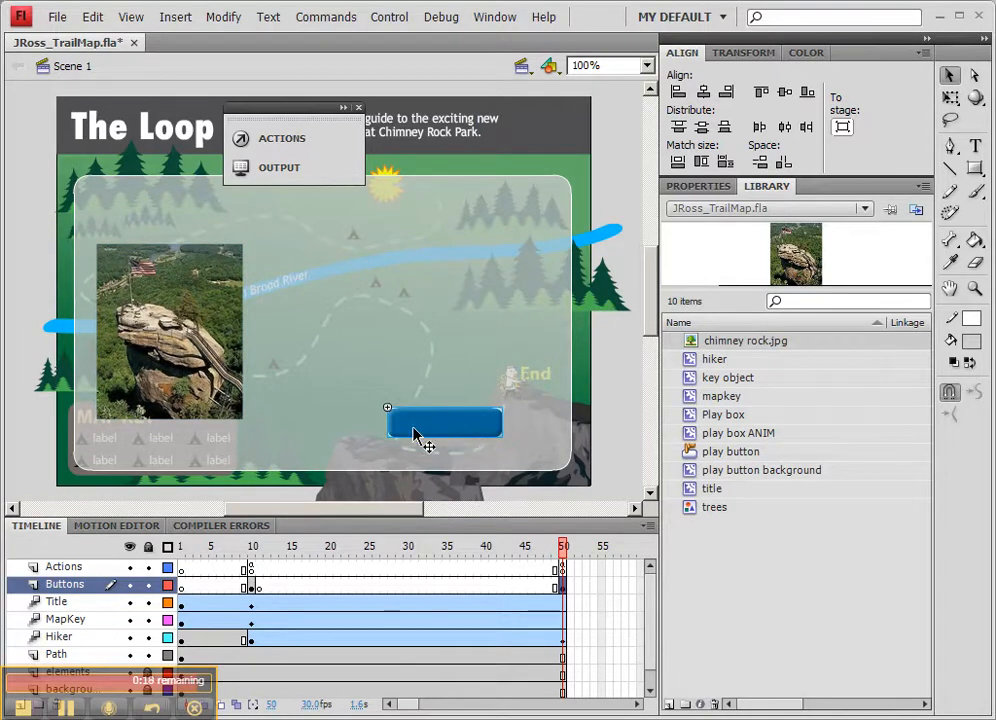